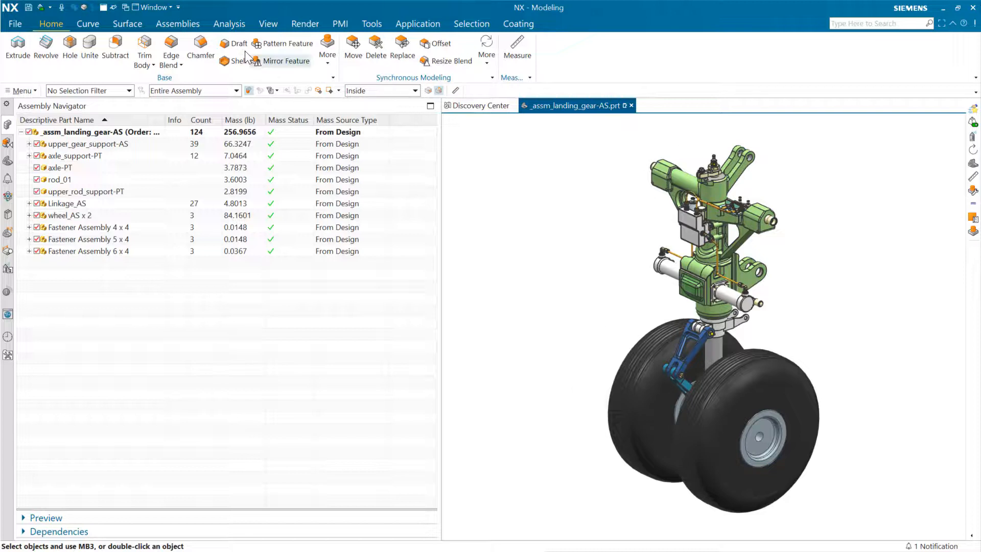
Step: Show the mass properties and enable center of mass symbols for Displayed Part and Selected Components Combined
{"action": "left_click", "coordinate": [216, 24]}
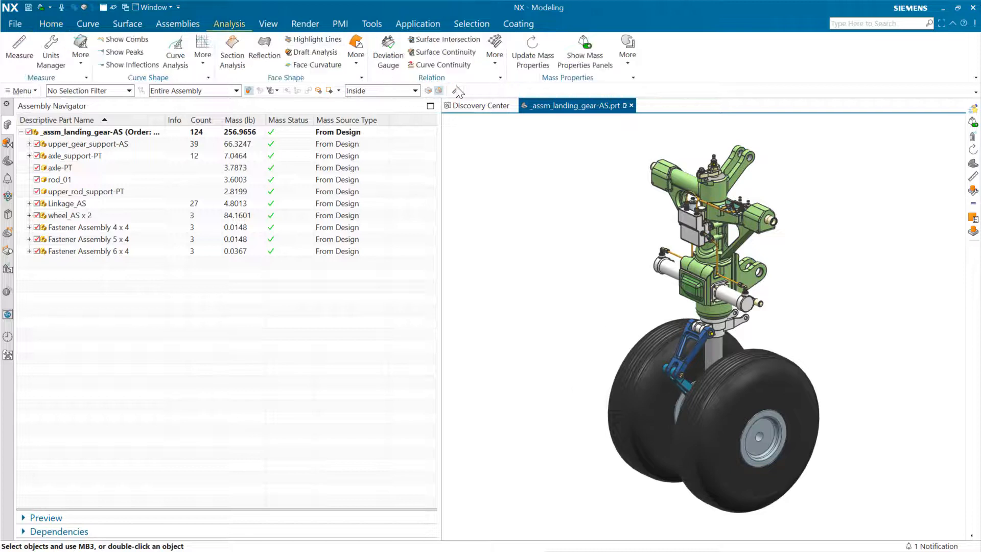
{"action": "left_click", "coordinate": [578, 52]}
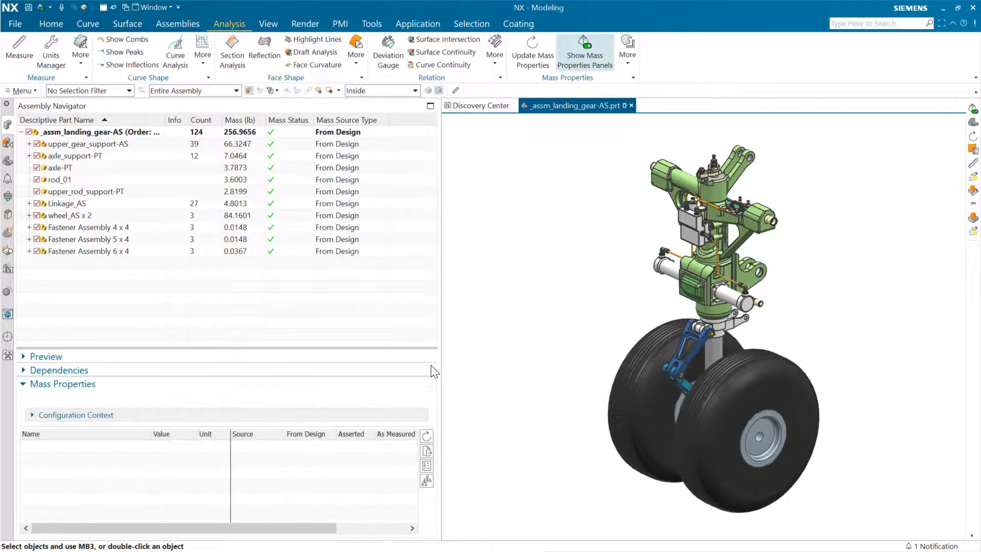
{"action": "left_click", "coordinate": [428, 466]}
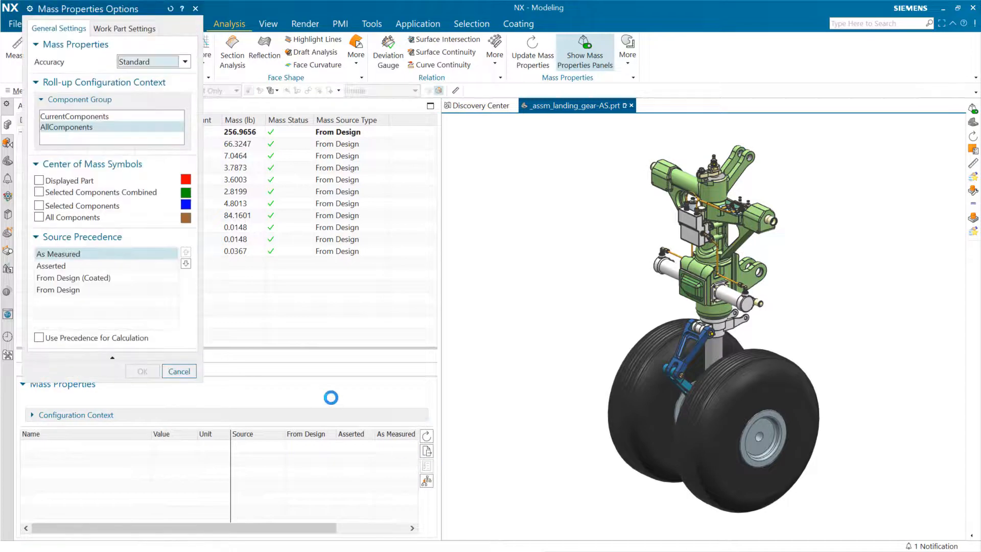
{"action": "left_click", "coordinate": [84, 182]}
{"action": "left_click", "coordinate": [84, 192]}
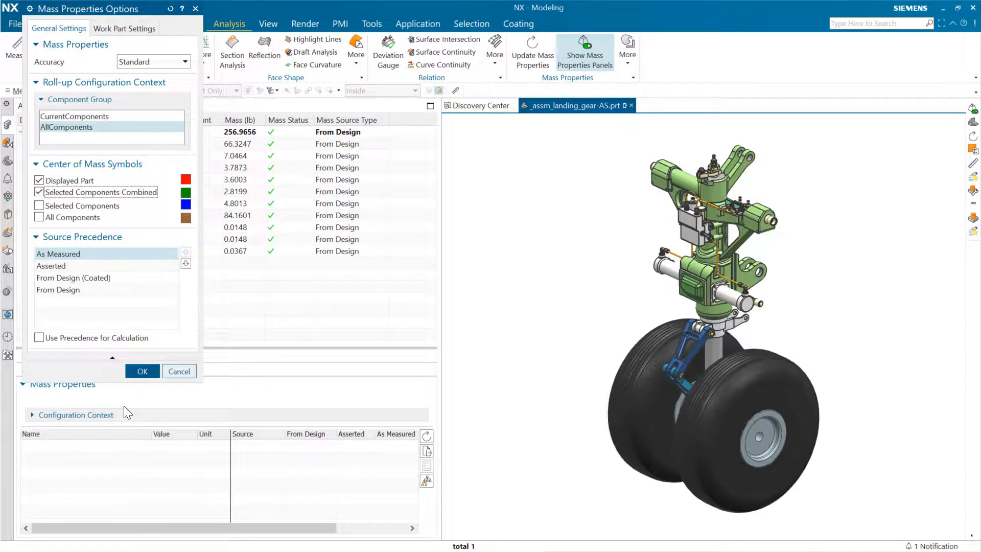
{"action": "left_click", "coordinate": [139, 372]}
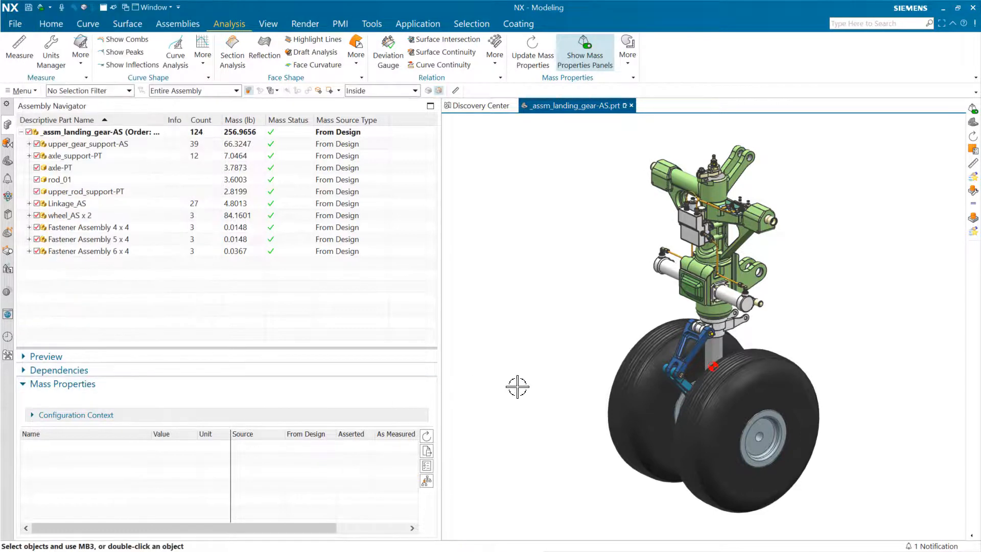
{"action": "mouse_move", "coordinate": [558, 397]}
{"action": "middle_mouse_down"}
{"action": "mouse_move", "coordinate": [505, 390]}
{"action": "mouse_move", "coordinate": [567, 401]}
{"action": "mouse_move", "coordinate": [613, 390]}
{"action": "mouse_move", "coordinate": [523, 392]}
{"action": "mouse_move", "coordinate": [556, 398]}
{"action": "middle_mouse_up"}
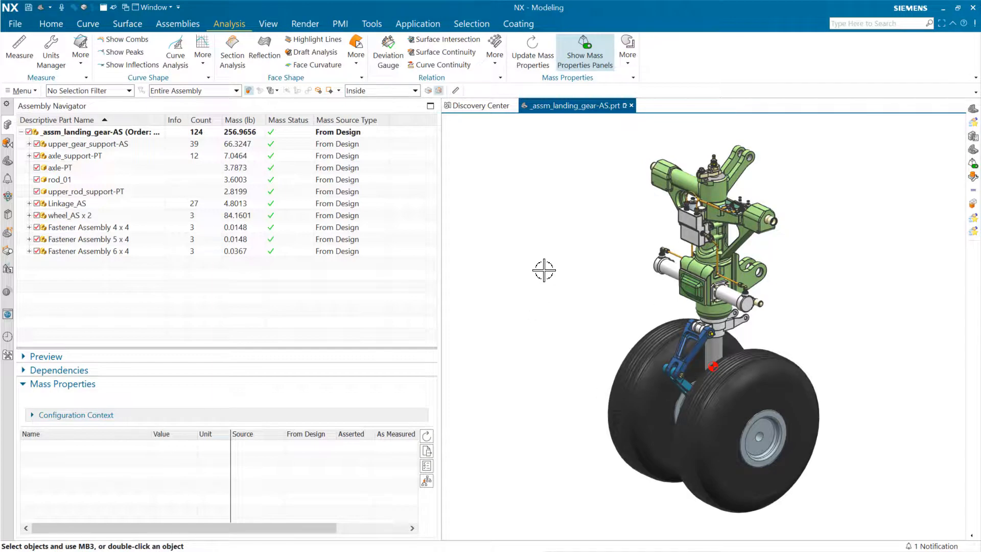
Step: Examine the mass properties and center of mass of the upper_gear_support-AS subassembly, then clear the selection
{"action": "left_click", "coordinate": [141, 144]}
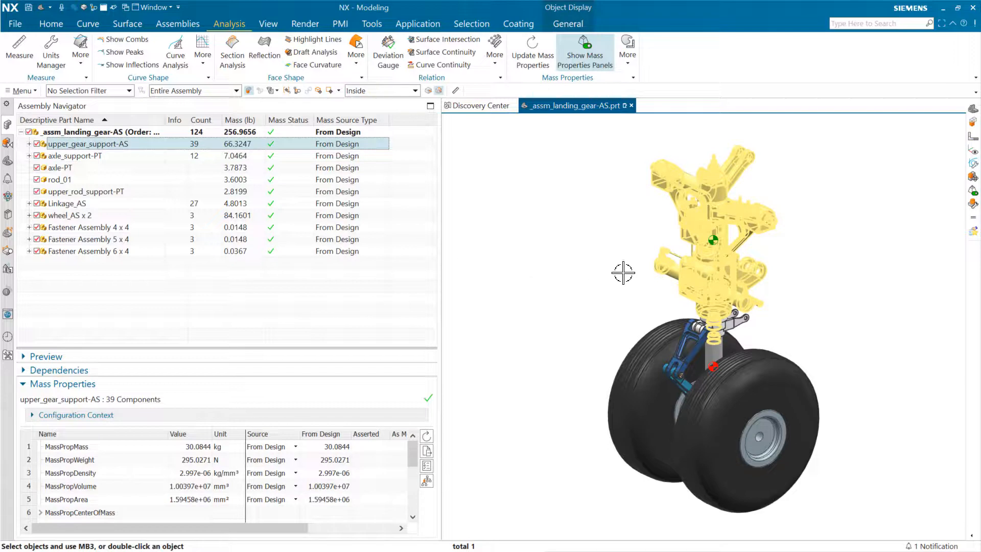
{"action": "mouse_move", "coordinate": [522, 284]}
{"action": "middle_mouse_down"}
{"action": "mouse_move", "coordinate": [565, 277]}
{"action": "mouse_move", "coordinate": [513, 287]}
{"action": "middle_mouse_up"}
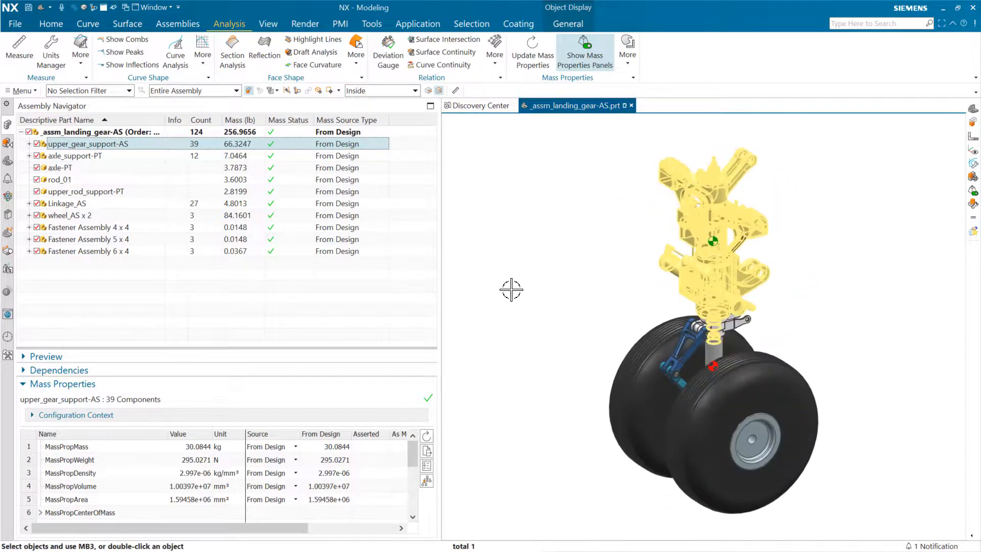
{"action": "key", "text": "Home"}
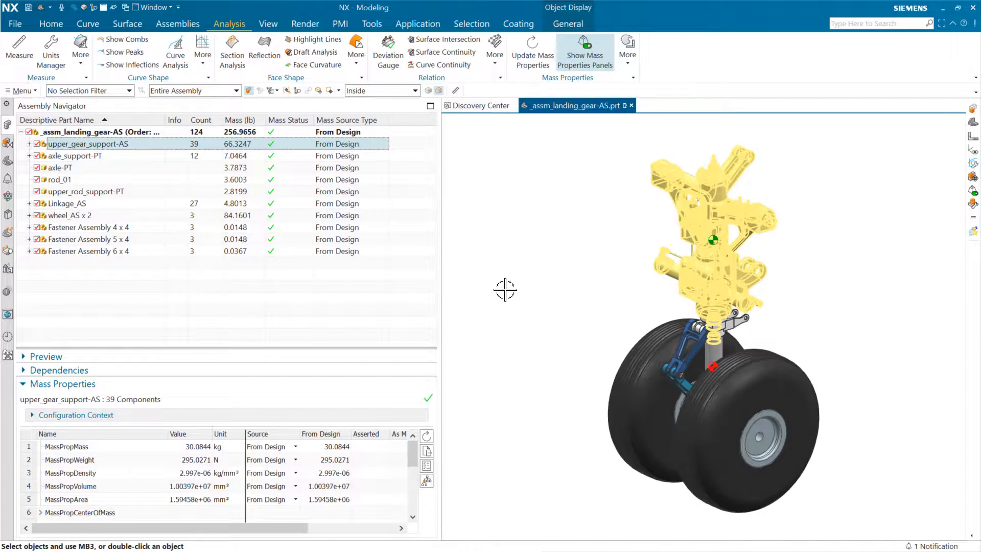
{"action": "key", "text": "Escape"}
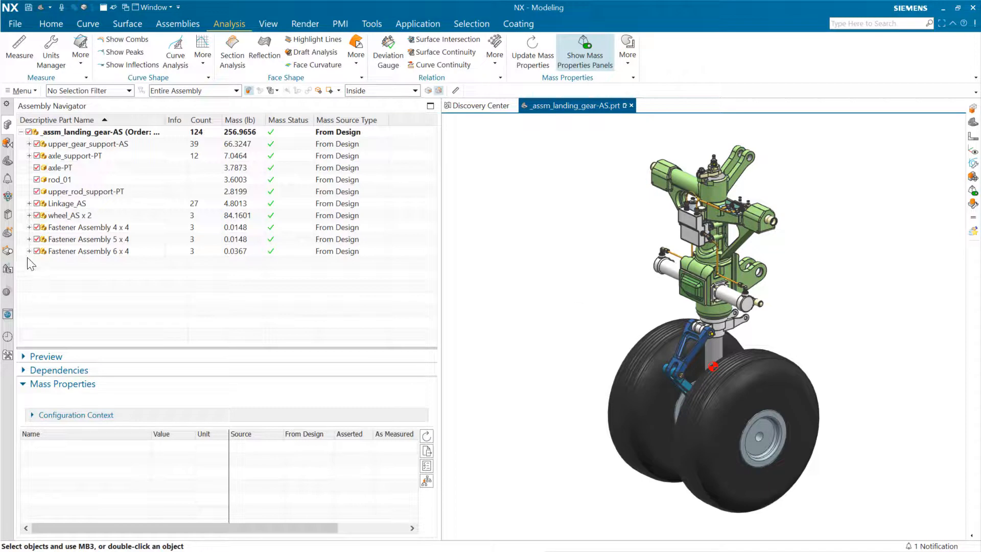
Step: Run the Mass Status visual report on the landing gear assembly
{"action": "left_click", "coordinate": [8, 292]}
{"action": "left_click", "coordinate": [196, 139]}
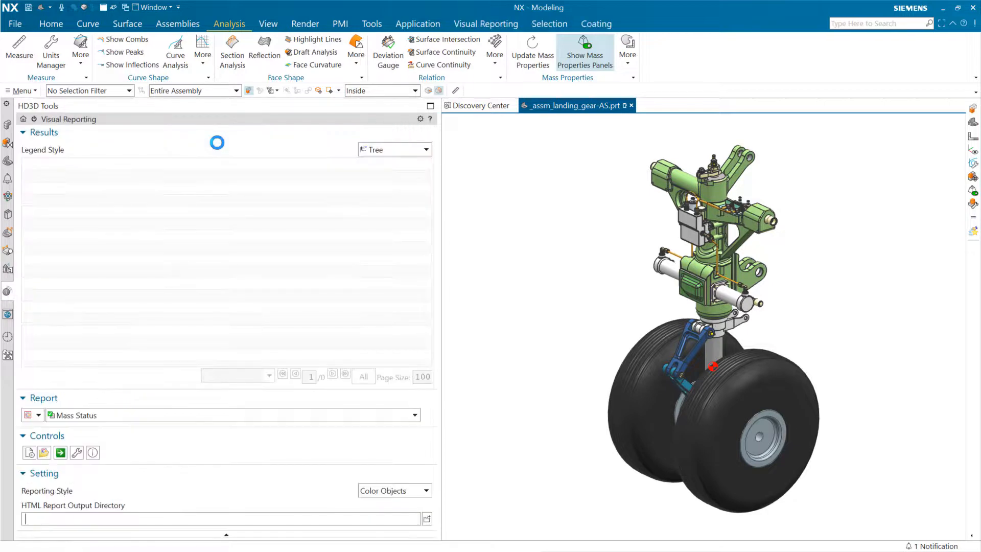
{"action": "left_click", "coordinate": [97, 417]}
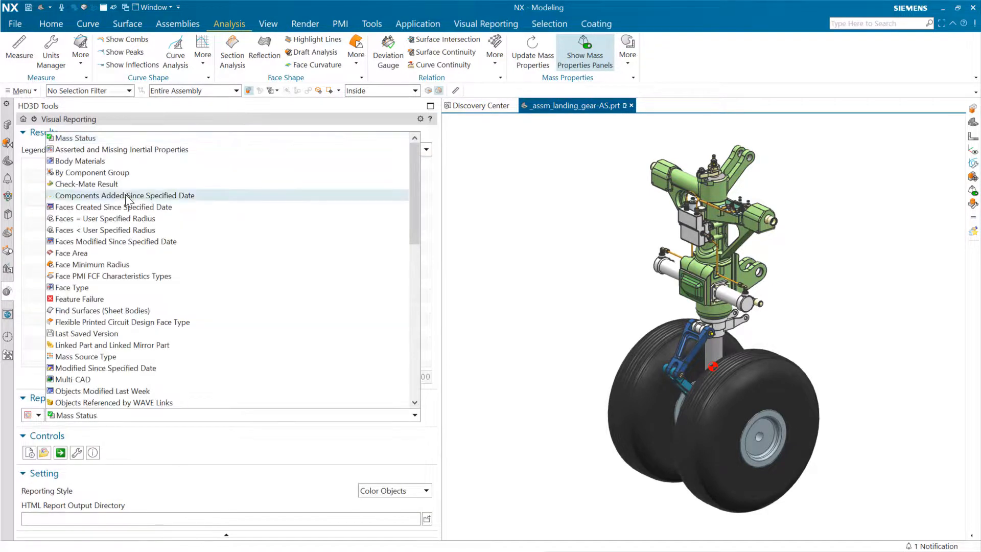
{"action": "left_click", "coordinate": [100, 141]}
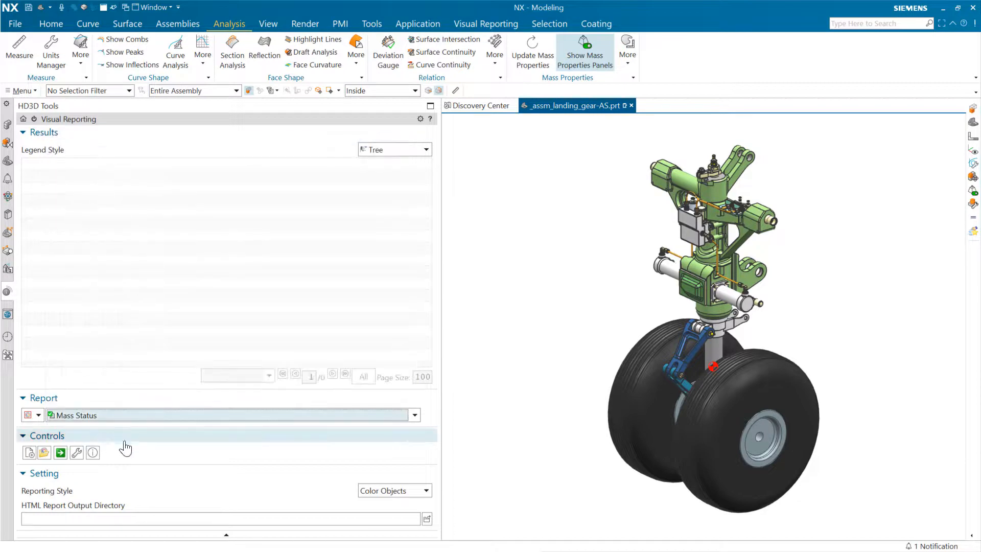
{"action": "left_click", "coordinate": [61, 453]}
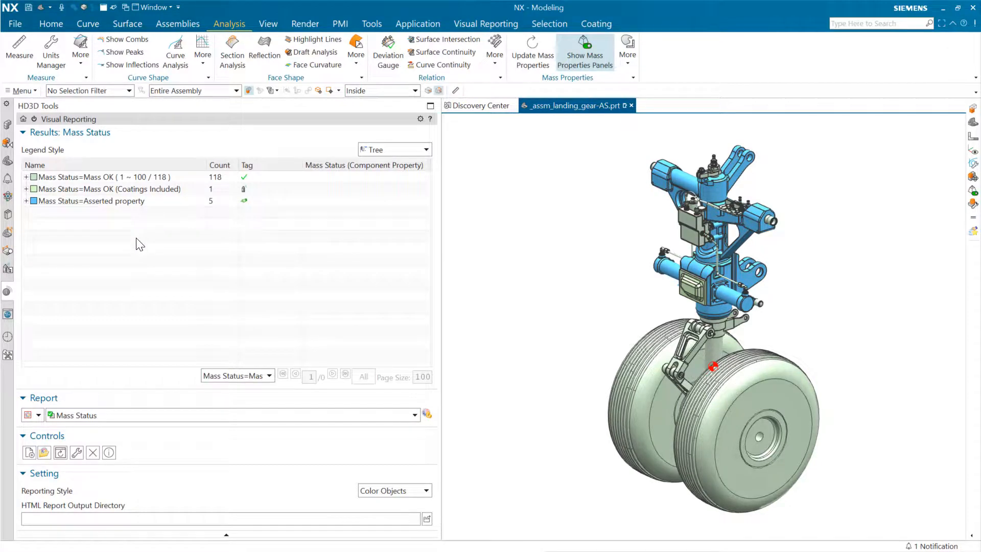
Step: Review the user-defined groups and their colors in the Mass Status report definition
{"action": "left_click", "coordinate": [76, 452]}
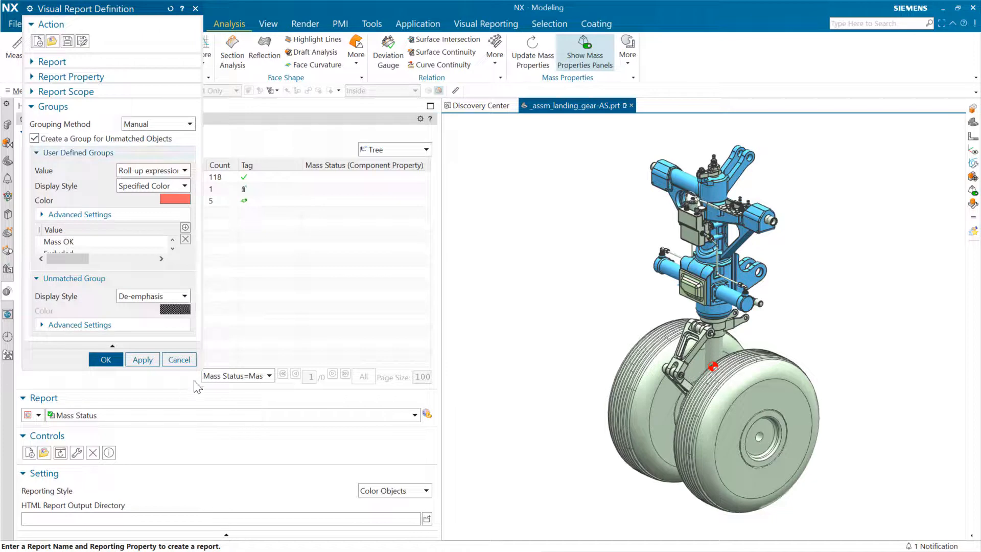
{"action": "left_click_drag", "start_coordinate": [201, 367], "coordinate": [433, 522]}
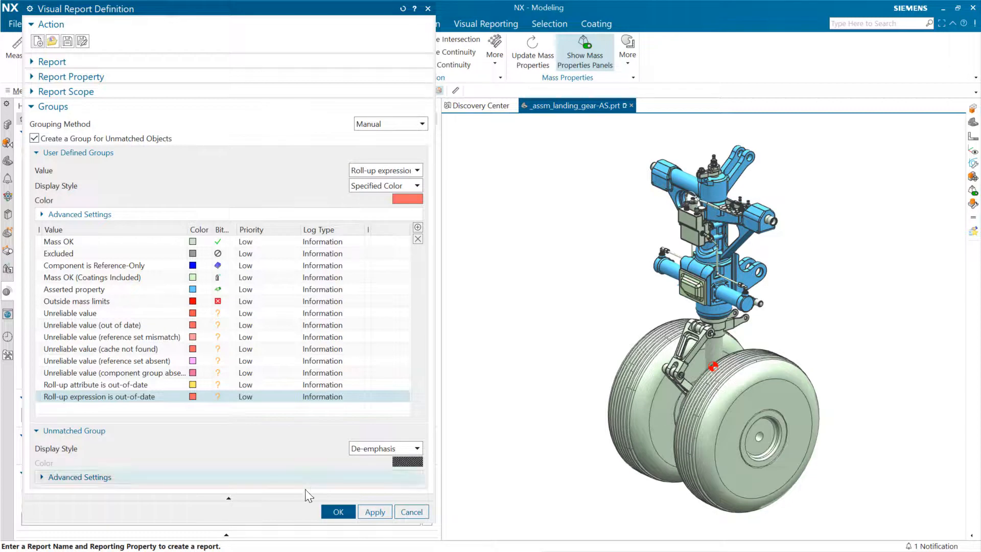
{"action": "left_click", "coordinate": [339, 512]}
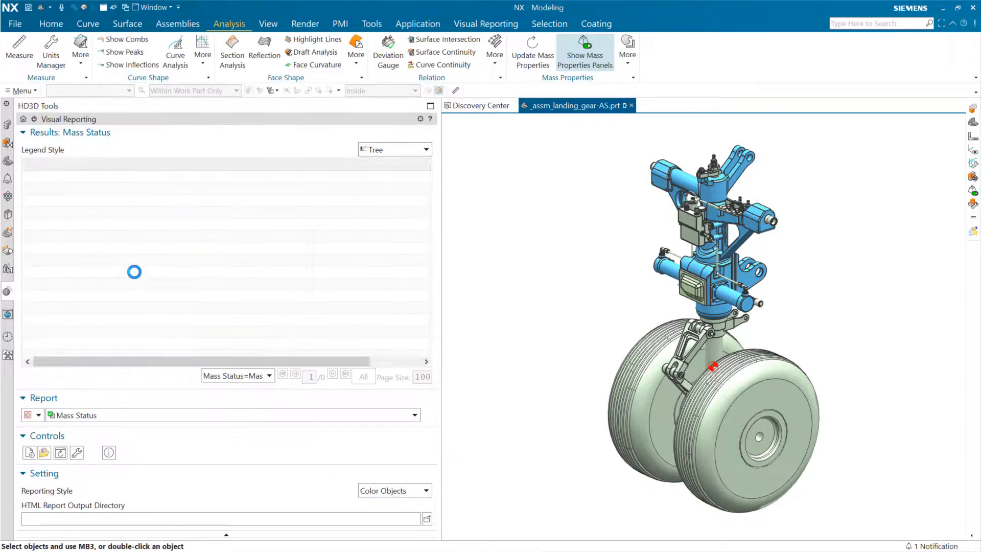
Step: Make the upper link component 23451 the work part within the assembly
{"action": "middle_click_drag", "start_coordinate": [570, 305], "coordinate": [722, 309]}
{"action": "scroll", "coordinate": [722, 309], "scroll_direction": "up", "scroll_amount": 5}
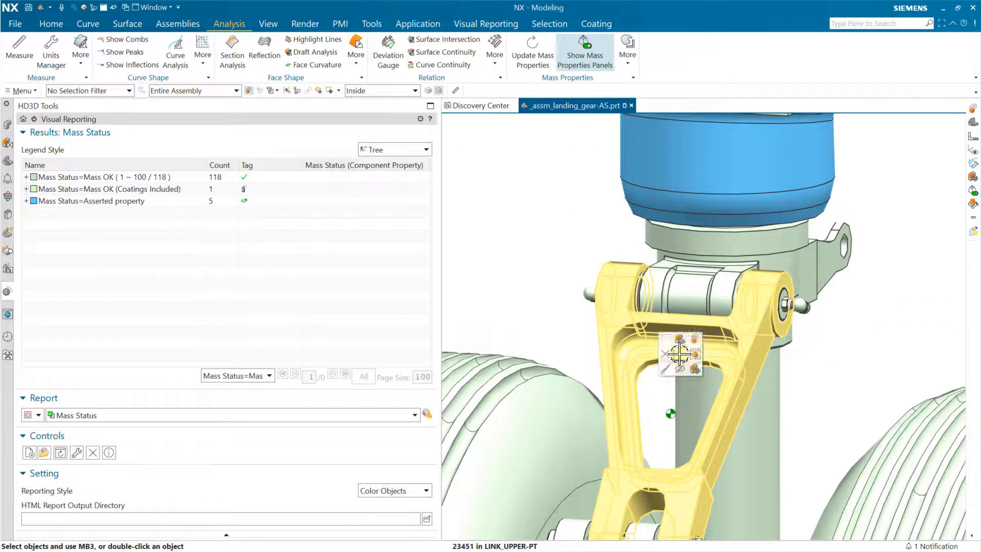
{"action": "double_click", "coordinate": [697, 341]}
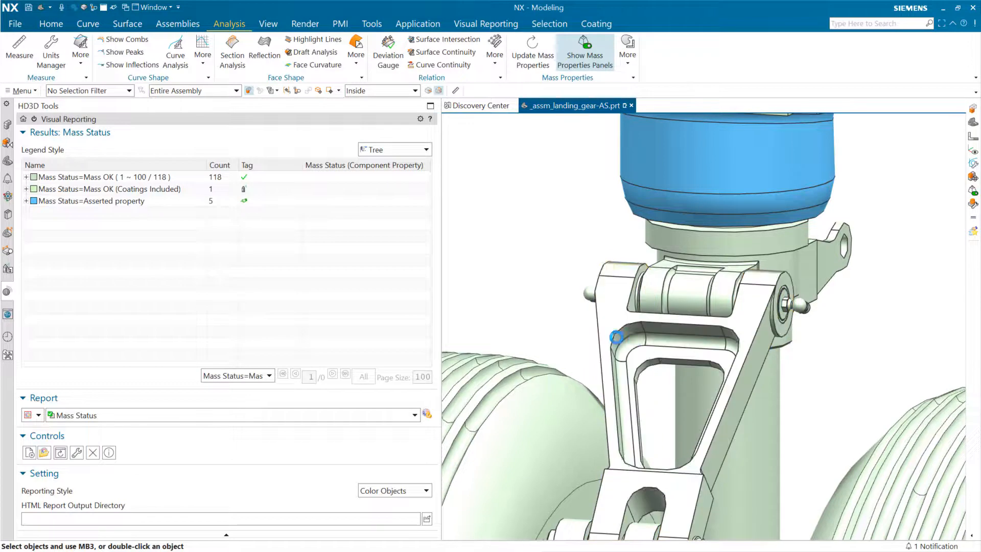
Step: Move the upper inner face of the link's window cutout by 4 mm with Move Face
{"action": "left_click", "coordinate": [51, 25]}
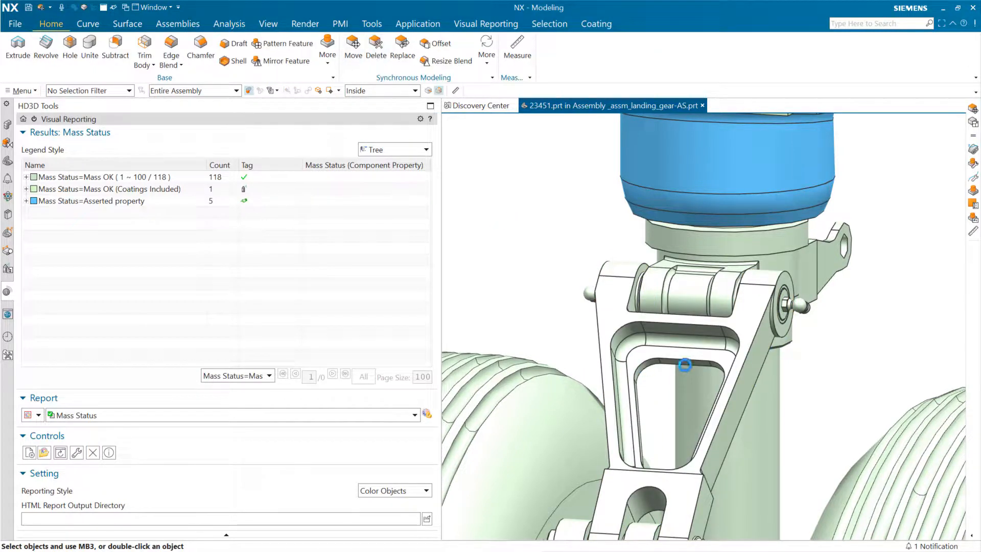
{"action": "left_click", "coordinate": [683, 362]}
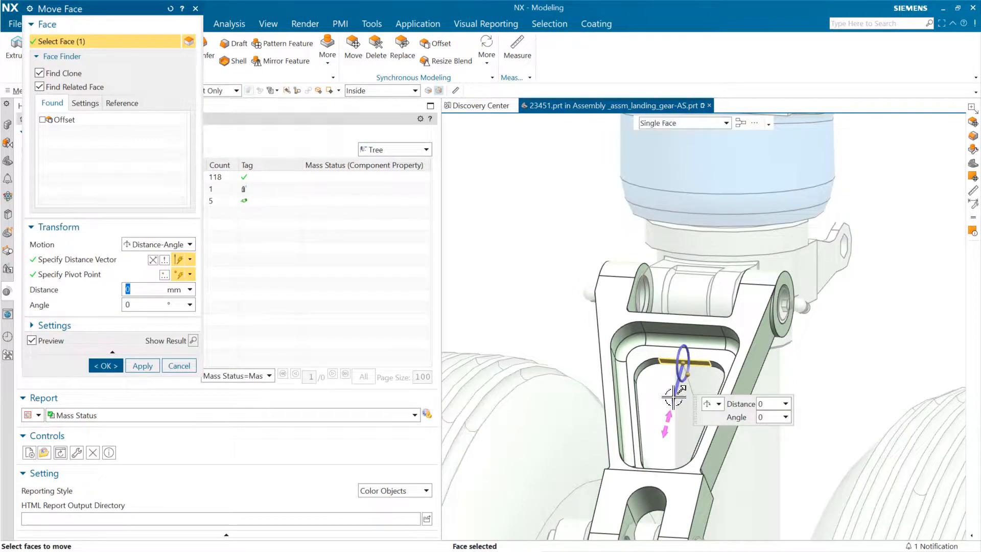
{"action": "left_click_drag", "start_coordinate": [673, 402], "coordinate": [674, 404]}
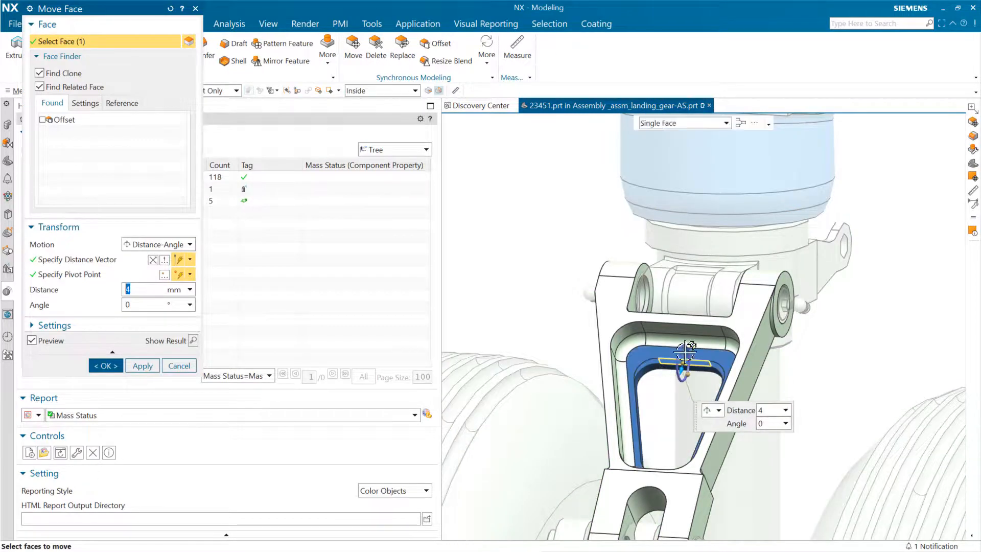
{"action": "scroll", "coordinate": [669, 352], "scroll_direction": "up", "scroll_amount": 5}
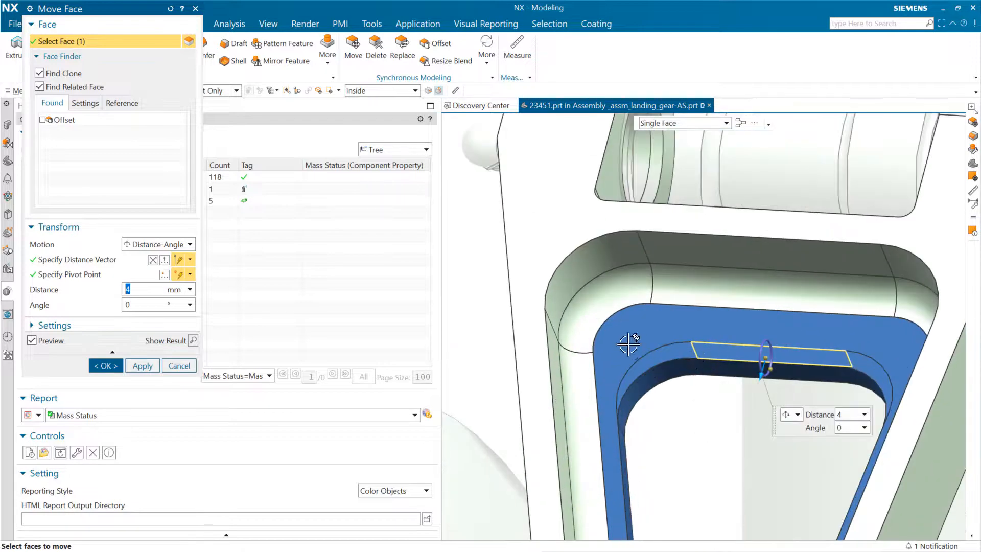
{"action": "left_click", "coordinate": [101, 365]}
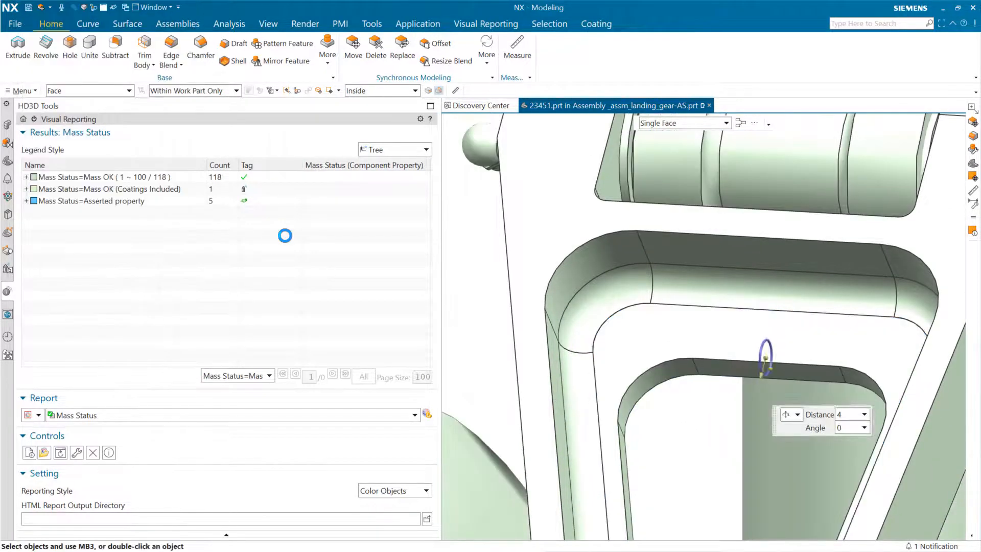
Step: Expand Linkage_AS and link_upper-PT in the assembly tree, and make _assm_landing_gear-AS the work part again
{"action": "left_click", "coordinate": [7, 125]}
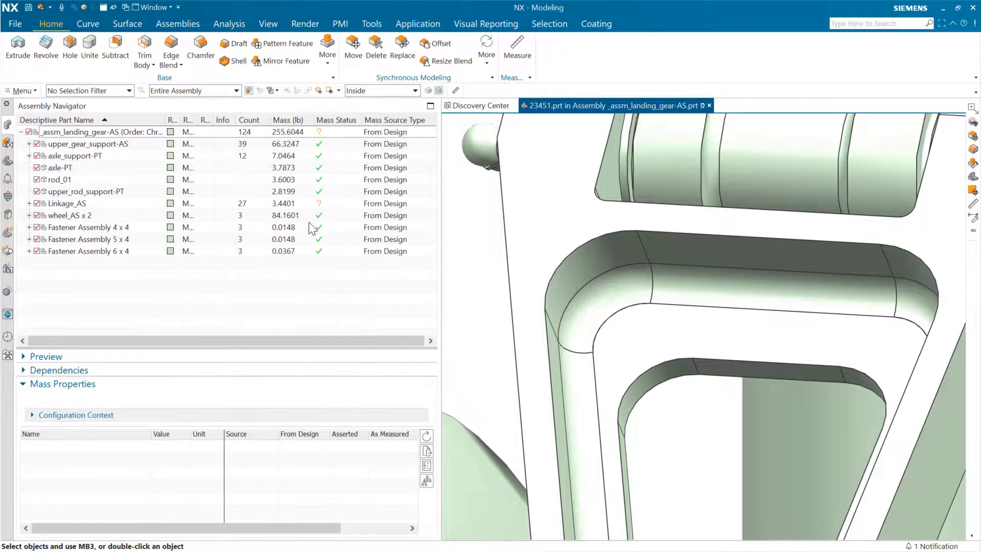
{"action": "left_click", "coordinate": [29, 204]}
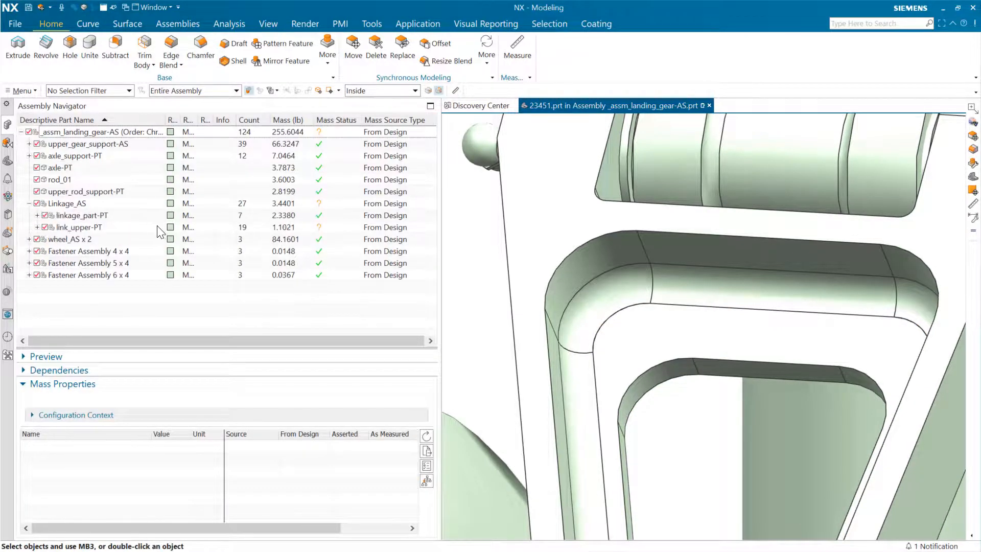
{"action": "left_click", "coordinate": [37, 226]}
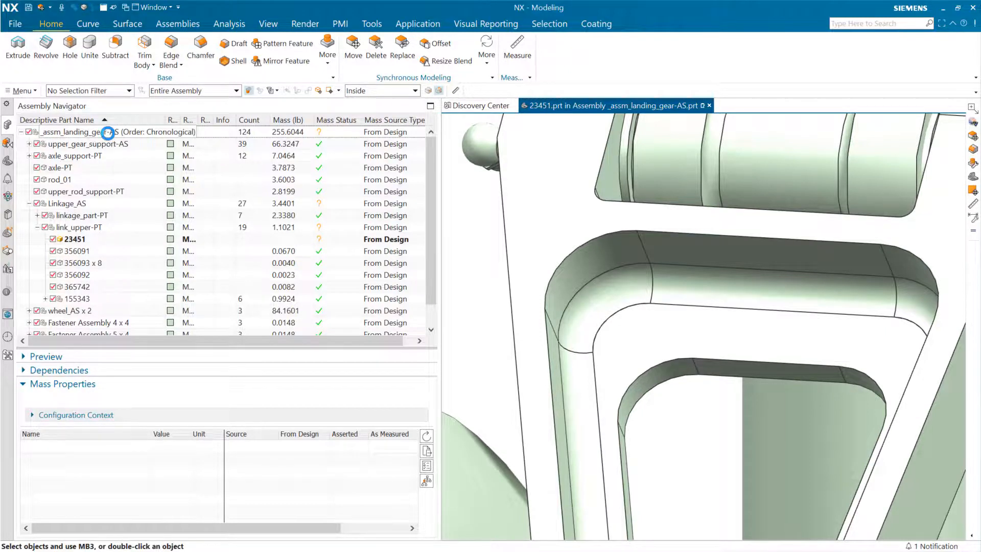
{"action": "double_click", "coordinate": [108, 135]}
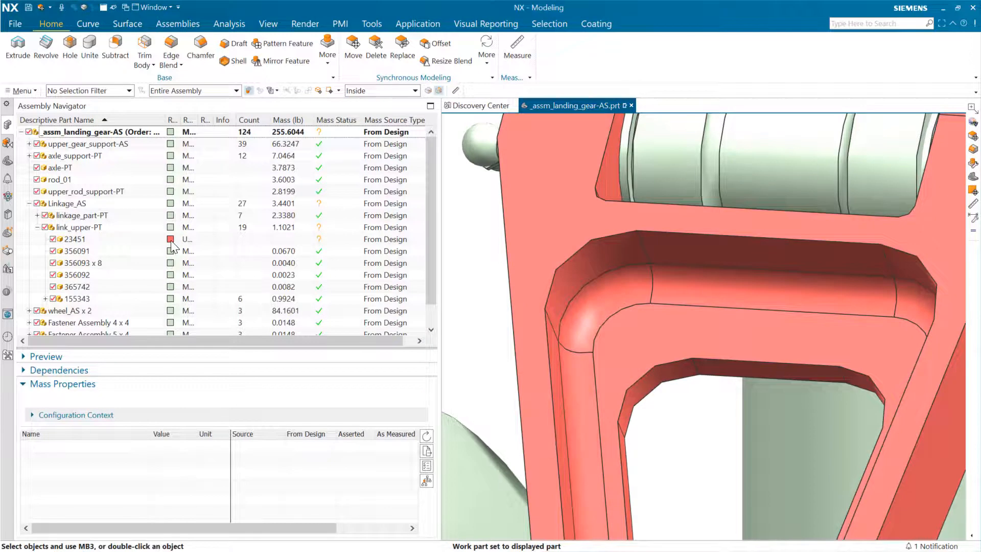
Step: Check the mass status of component 23451 in the assembly tree and in the Mass Status report results
{"action": "mouse_move", "coordinate": [172, 244]}
{"action": "left_click", "coordinate": [7, 292]}
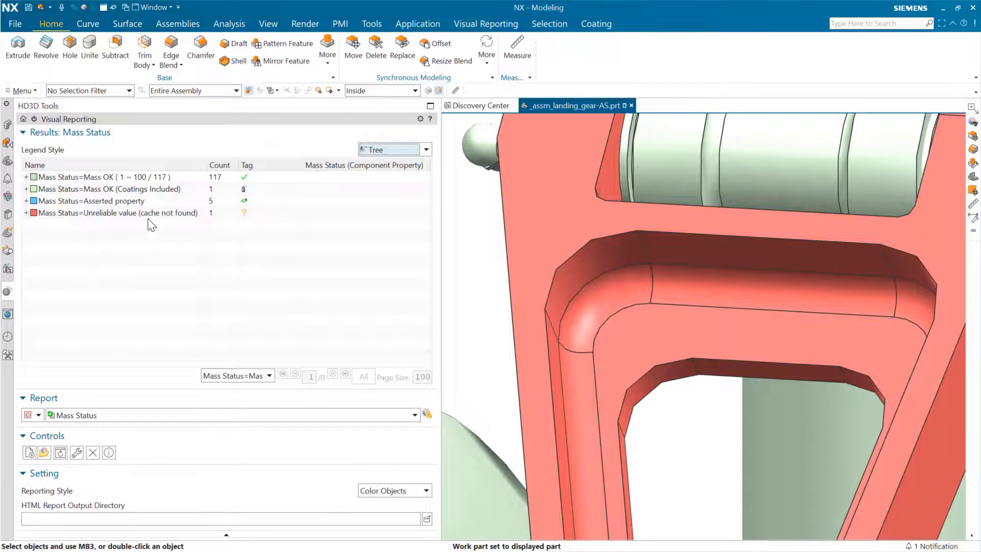
{"action": "mouse_move", "coordinate": [157, 219]}
Step: Update the assembly's mass properties and display those of component 23451
{"action": "left_click", "coordinate": [8, 124]}
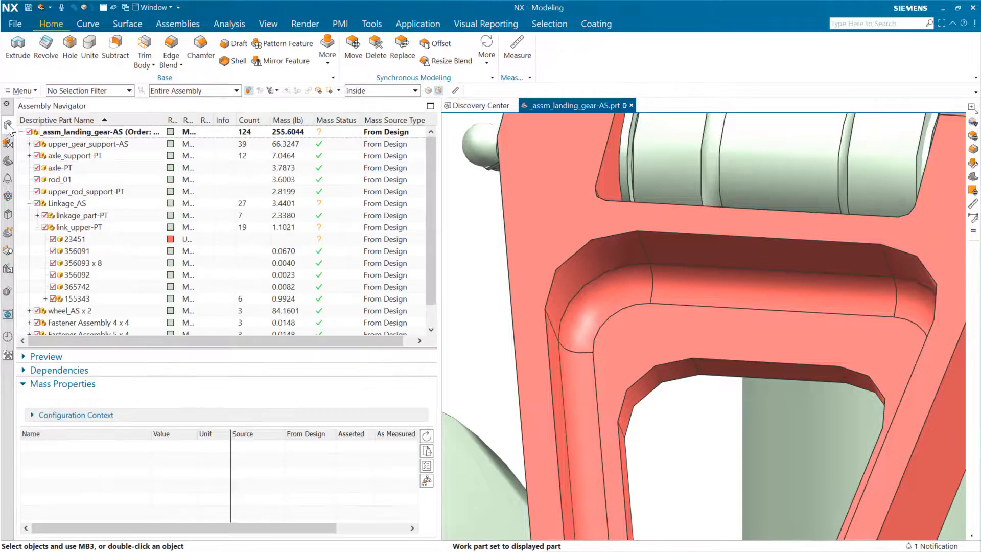
{"action": "left_click", "coordinate": [427, 437]}
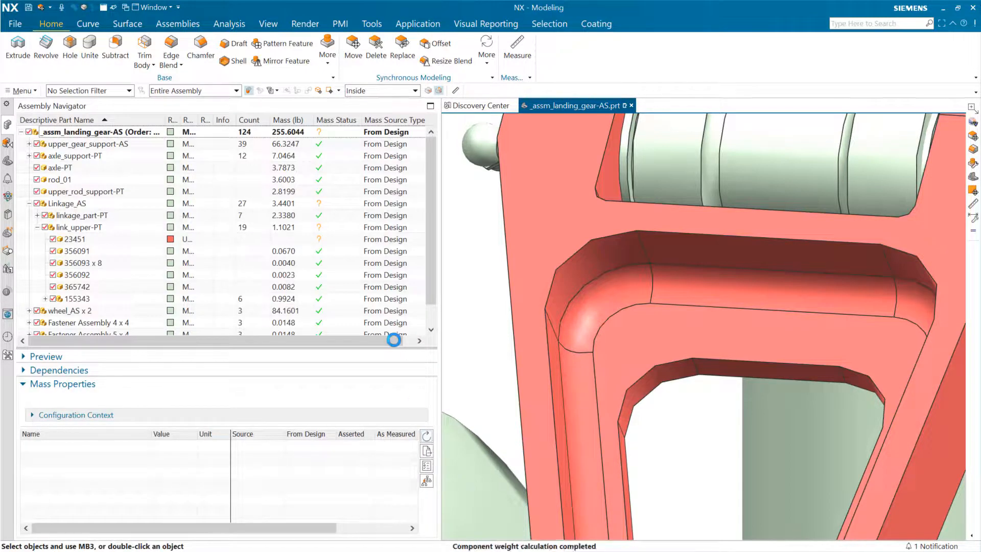
{"action": "left_click", "coordinate": [126, 240]}
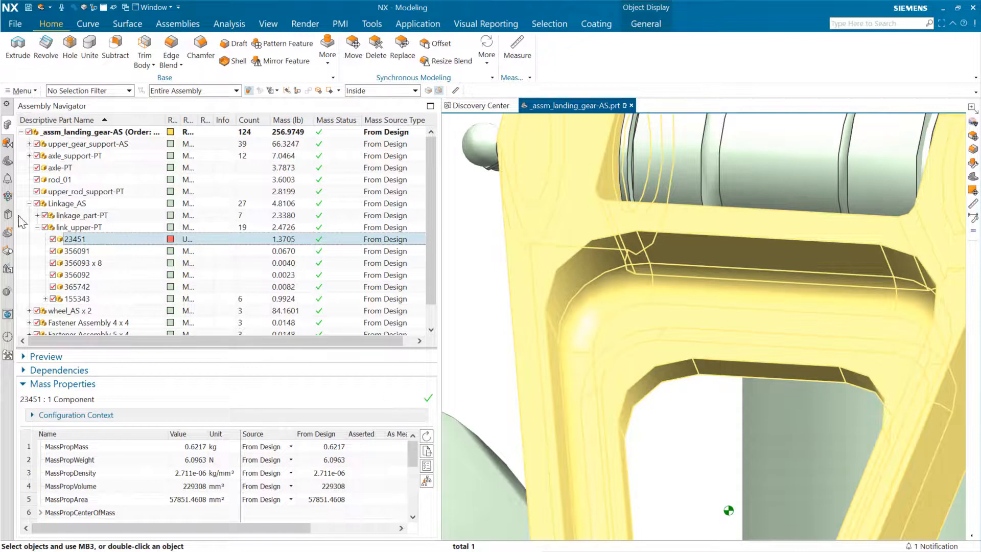
Step: Refresh the Mass Status visual report and clear the component selection
{"action": "left_click", "coordinate": [8, 294]}
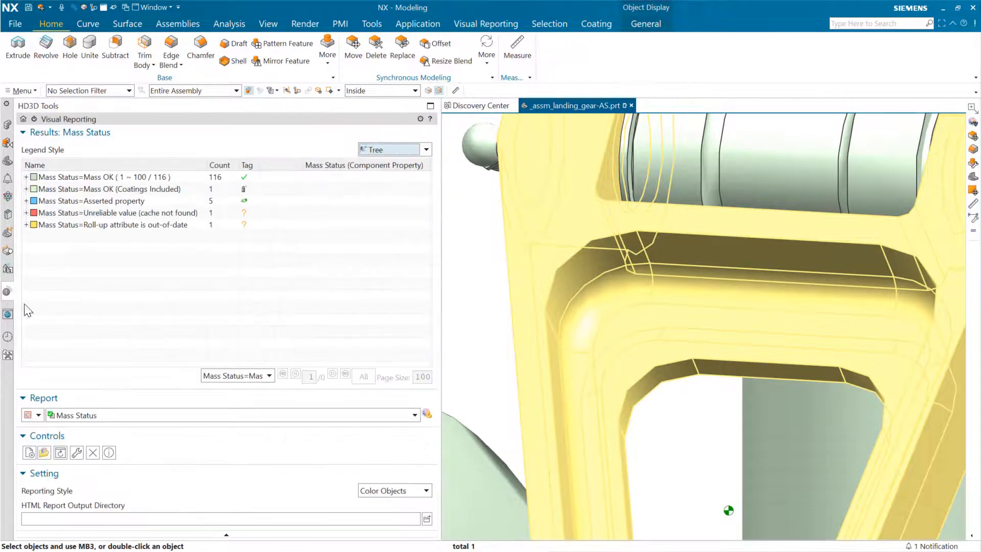
{"action": "left_click", "coordinate": [61, 452]}
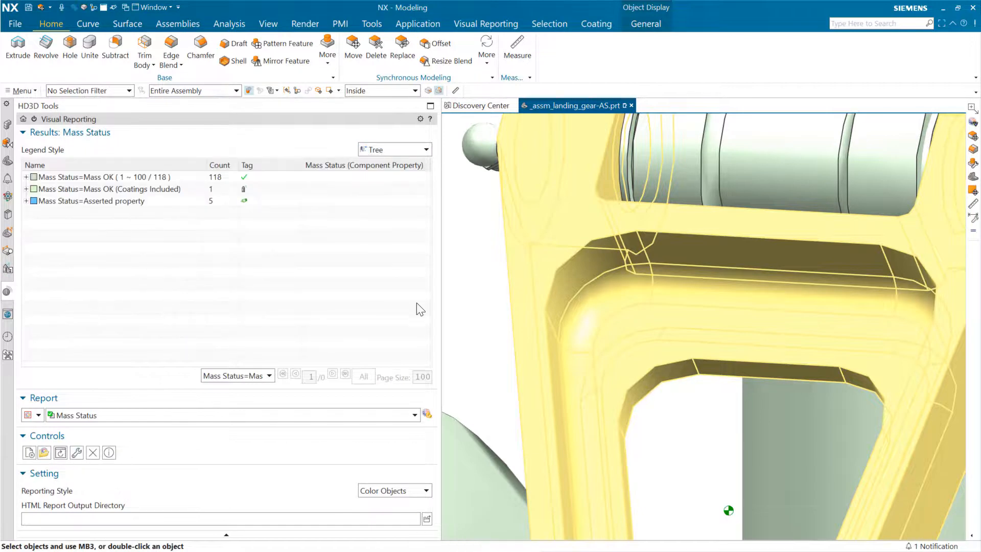
{"action": "key", "text": "Escape"}
{"action": "scroll", "coordinate": [473, 306], "scroll_direction": "down", "scroll_amount": 10}
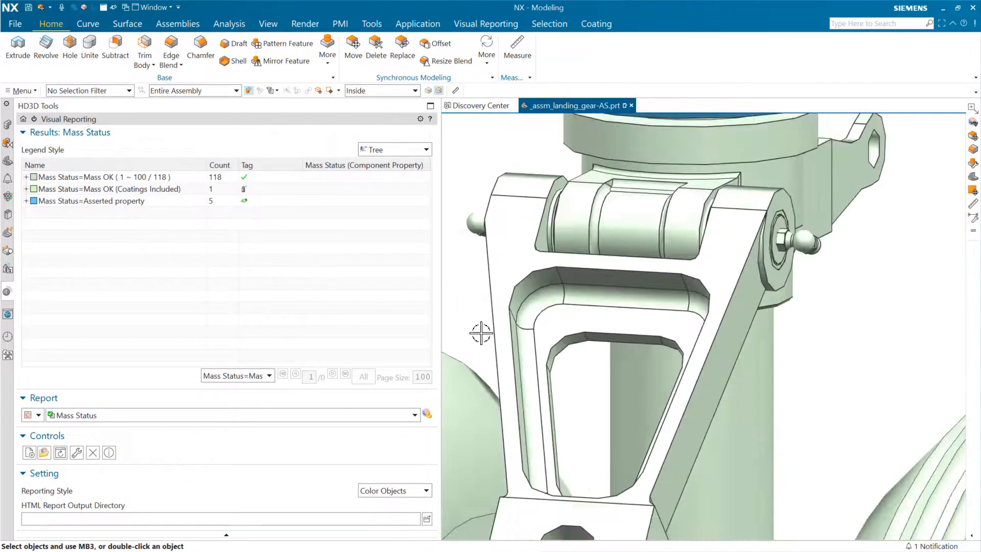
Step: Turn off the Mass Status visual reporting, fit the whole landing gear in the view, and return to the assembly tree
{"action": "middle_click_drag", "start_coordinate": [628, 330], "coordinate": [771, 307], "text": "shift"}
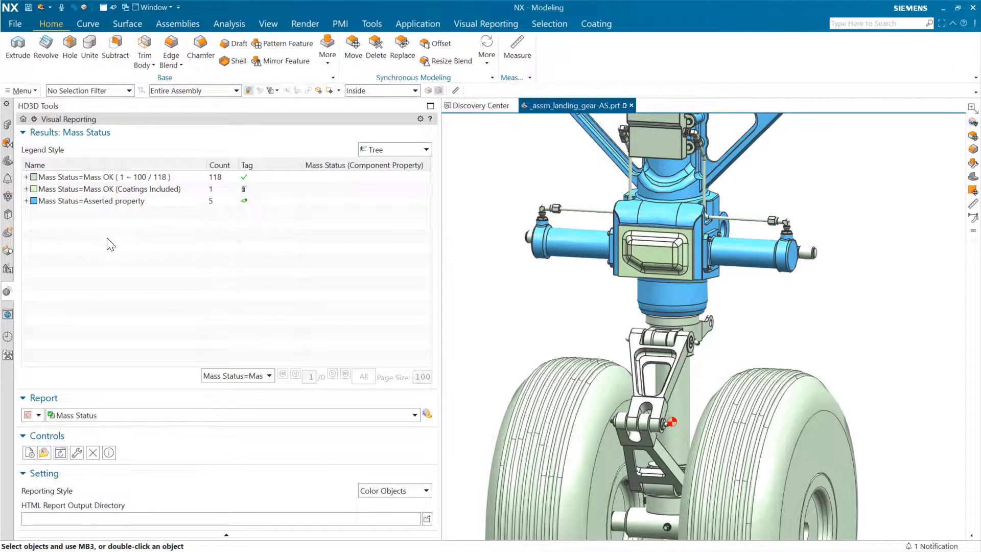
{"action": "left_click", "coordinate": [34, 120]}
{"action": "left_click_drag", "start_coordinate": [232, 252], "coordinate": [495, 276]}
{"action": "left_click", "coordinate": [496, 275]}
{"action": "key", "text": "Home"}
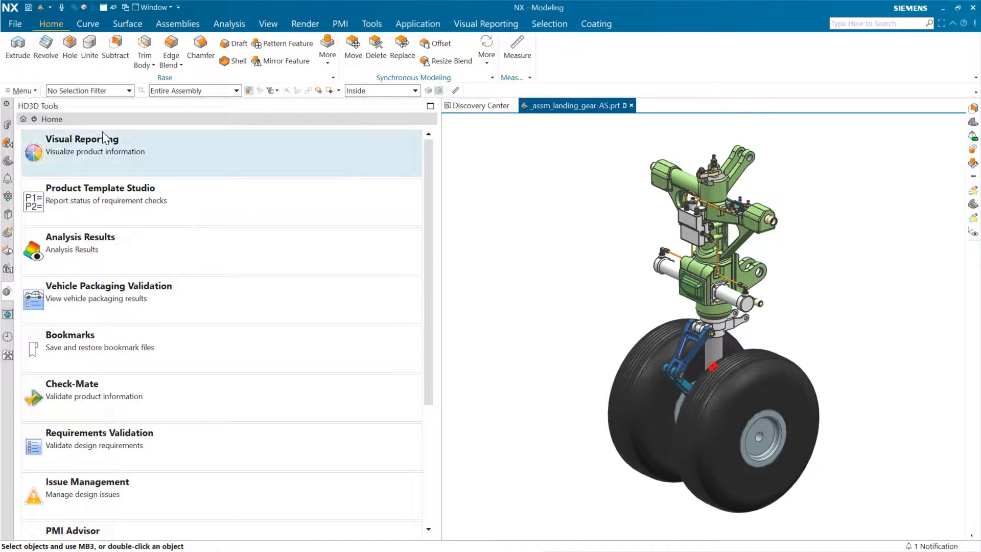
{"action": "left_click", "coordinate": [7, 124]}
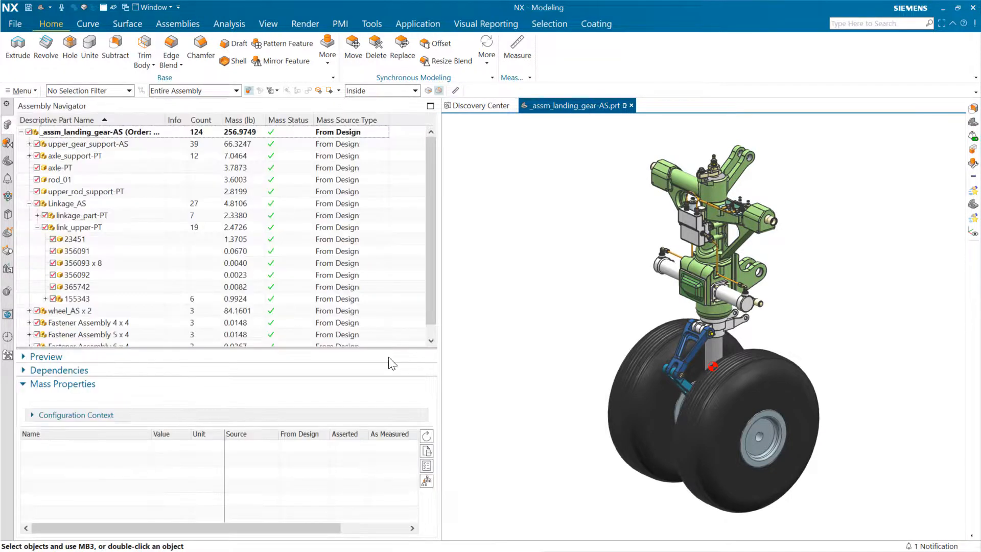
Step: Set the output file type for exporting mass properties to Excel XLSX File and close the export settings
{"action": "left_click", "coordinate": [427, 453]}
{"action": "left_click", "coordinate": [167, 304]}
{"action": "left_click", "coordinate": [157, 314]}
{"action": "left_click", "coordinate": [164, 301]}
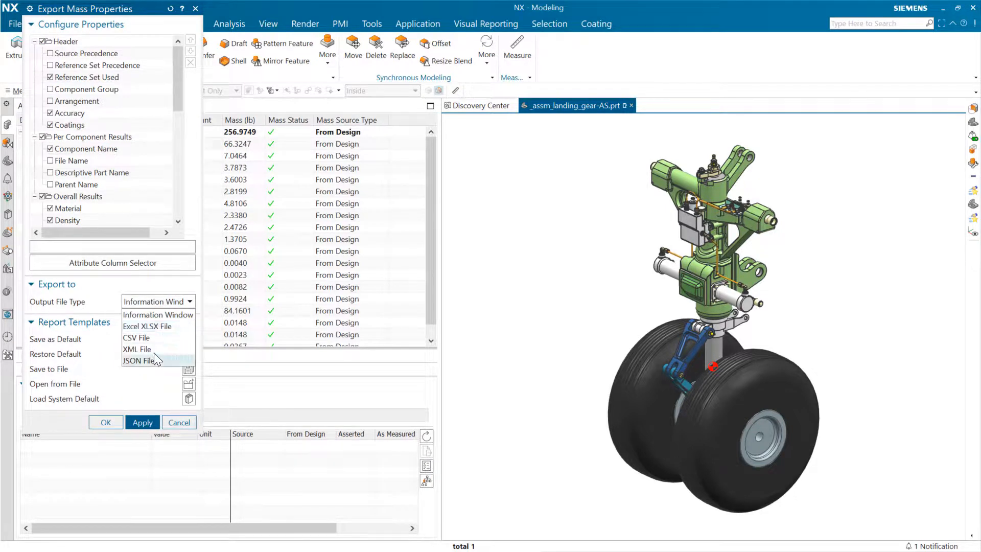
{"action": "left_click", "coordinate": [168, 326]}
{"action": "left_click_drag", "start_coordinate": [131, 12], "coordinate": [242, 66]}
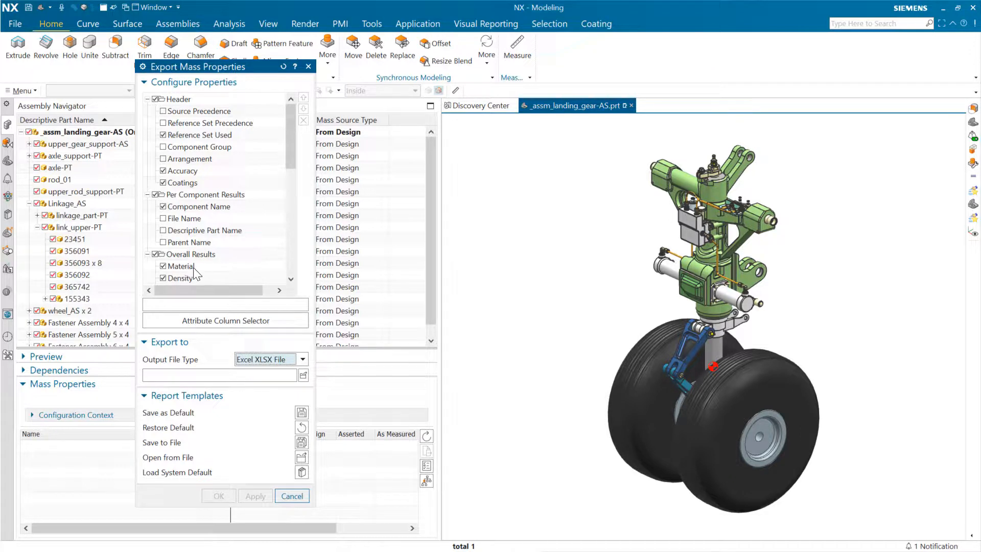
{"action": "left_click", "coordinate": [292, 496]}
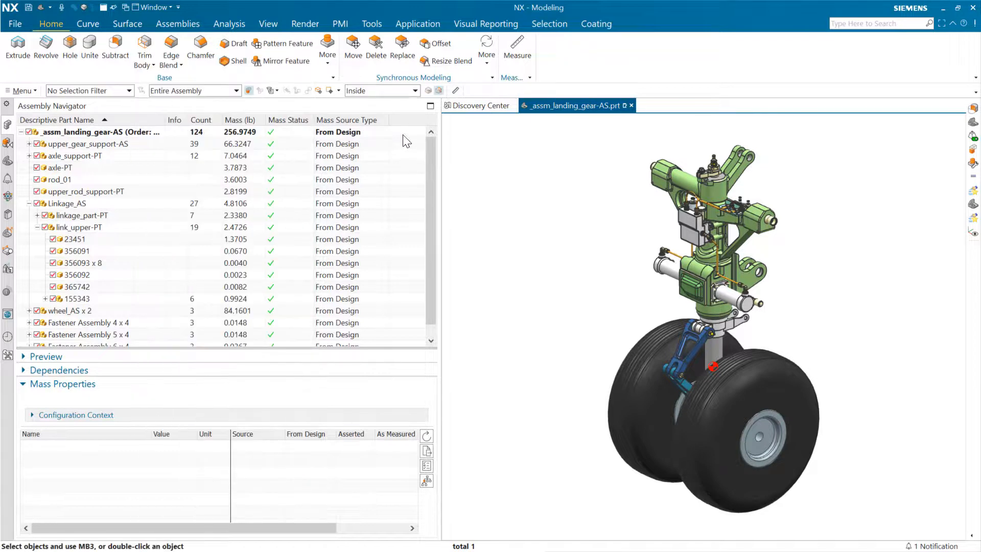
Step: Add the COST attribute as a column in the assembly tree
{"action": "right_click", "coordinate": [400, 119]}
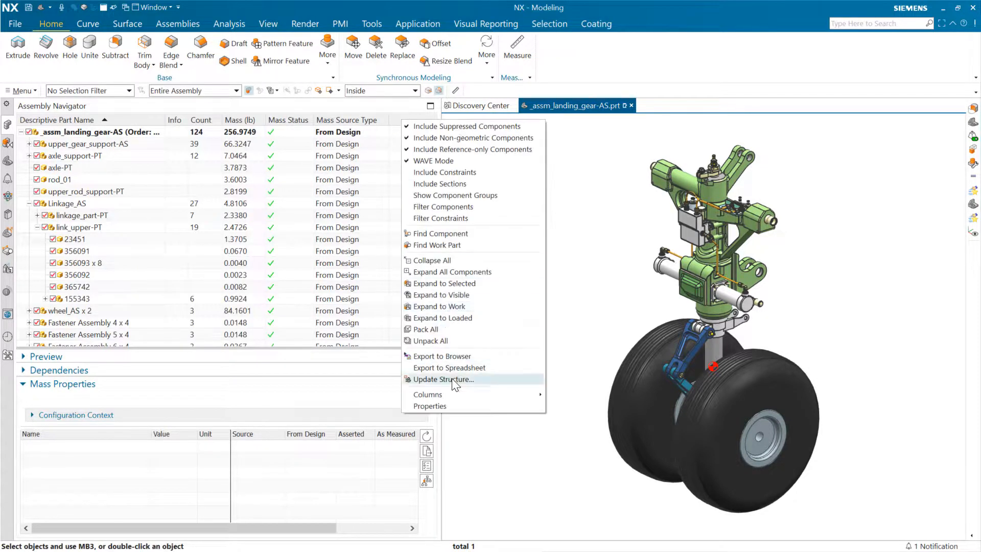
{"action": "mouse_move", "coordinate": [439, 394]}
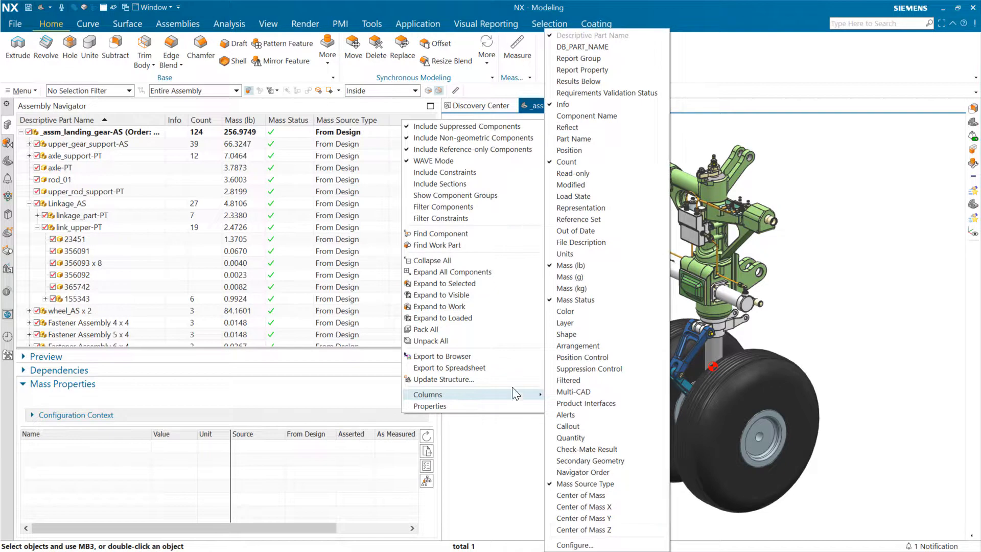
{"action": "left_click", "coordinate": [583, 544]}
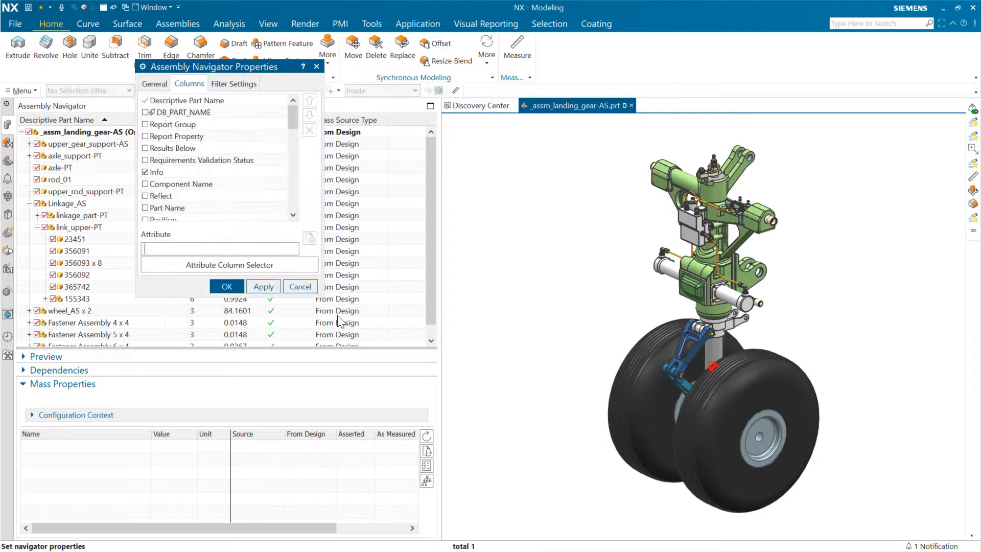
{"action": "left_click", "coordinate": [229, 265]}
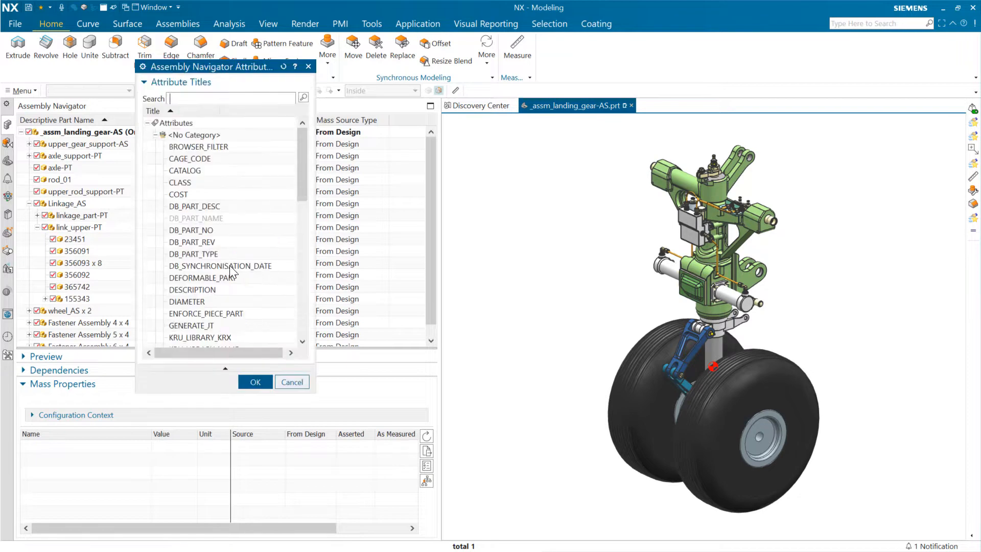
{"action": "left_click", "coordinate": [190, 194]}
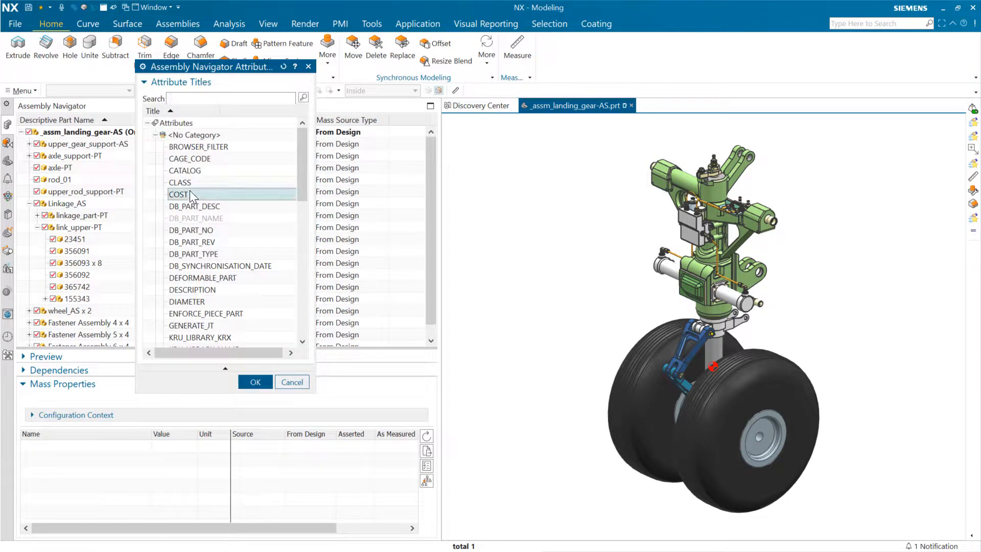
{"action": "left_click", "coordinate": [255, 382]}
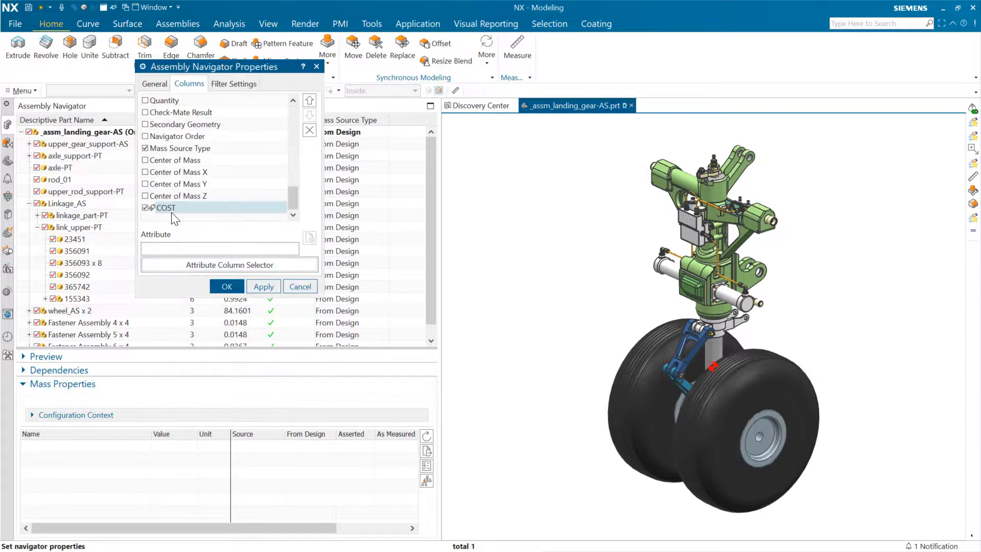
{"action": "left_click", "coordinate": [264, 287]}
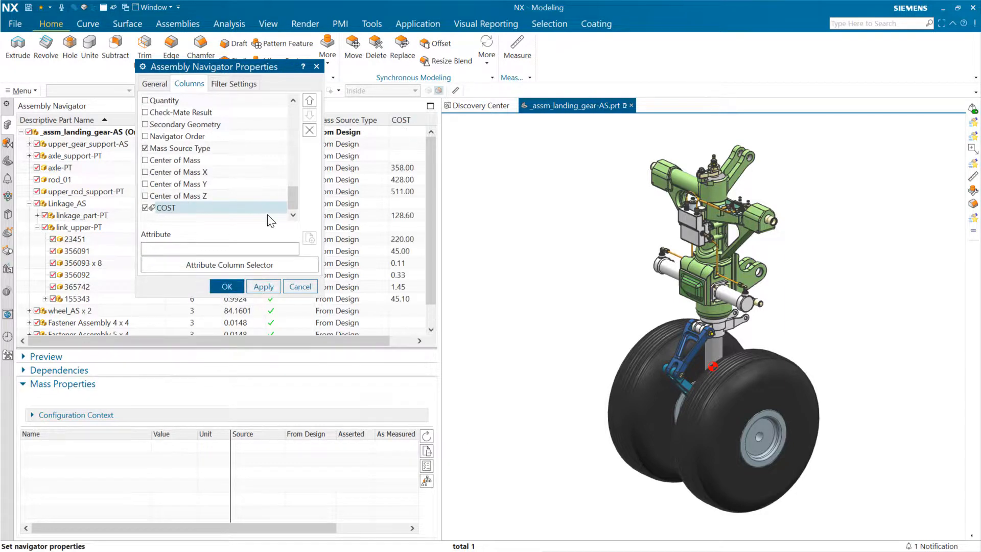
{"action": "left_click", "coordinate": [227, 287]}
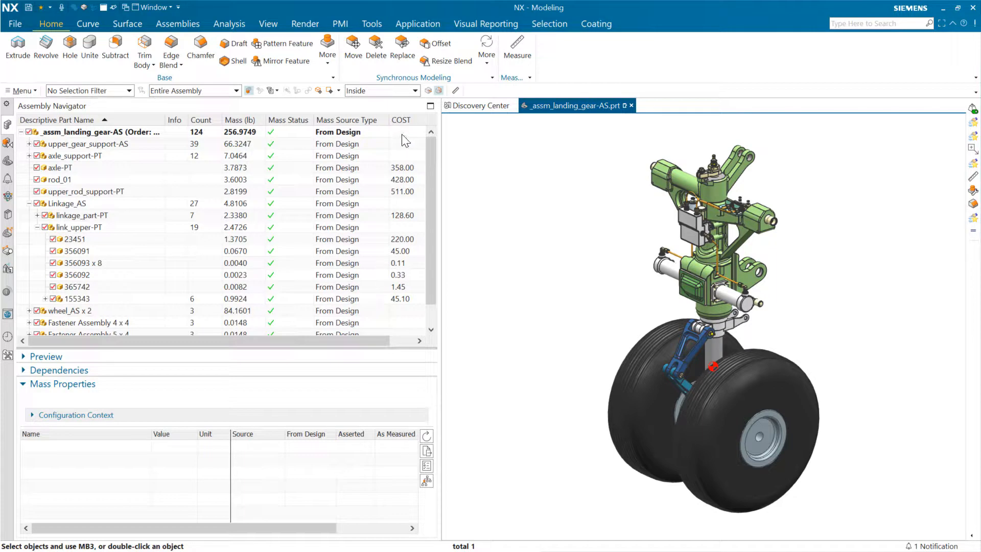
Step: Add the COST attribute to the properties included in the mass properties export
{"action": "left_click", "coordinate": [432, 453]}
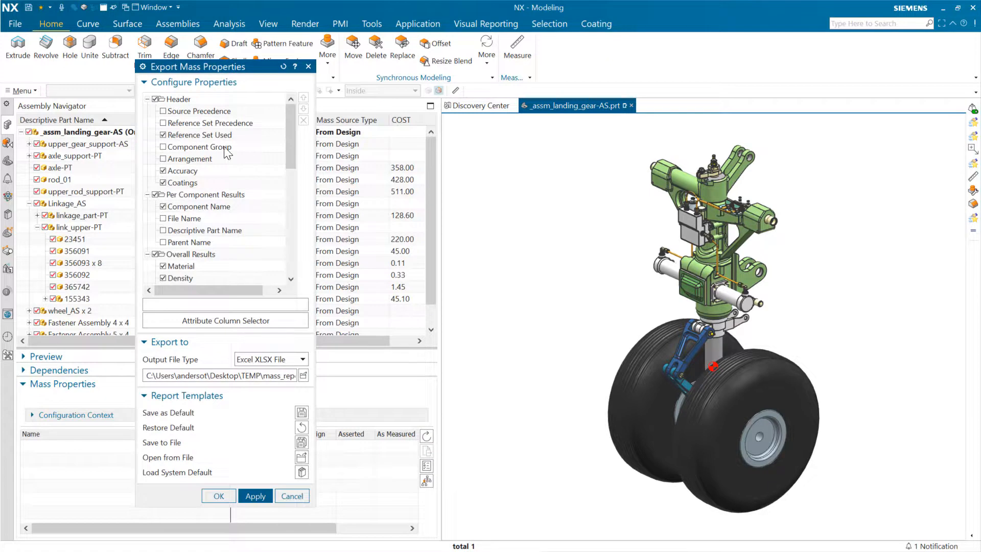
{"action": "left_click", "coordinate": [229, 320]}
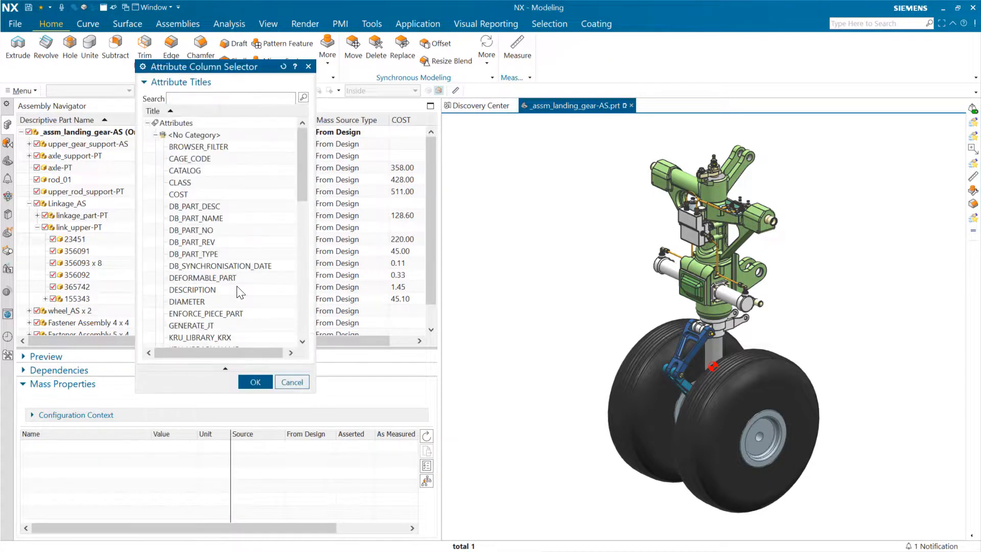
{"action": "left_click", "coordinate": [202, 194]}
{"action": "left_click", "coordinate": [255, 384]}
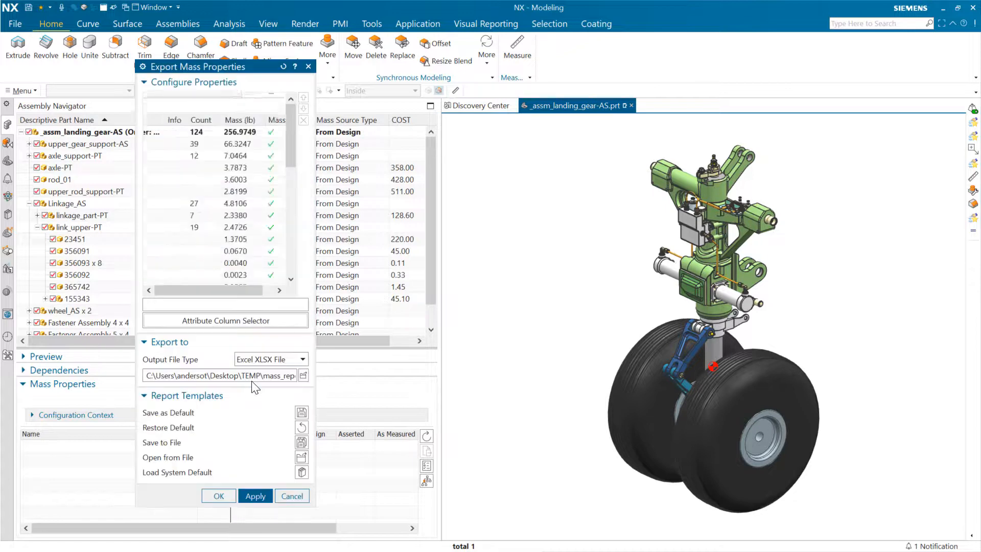
Step: Move COST up the export property list until it sits directly below Material under Overall Results
{"action": "left_click_drag", "start_coordinate": [296, 153], "coordinate": [294, 181]}
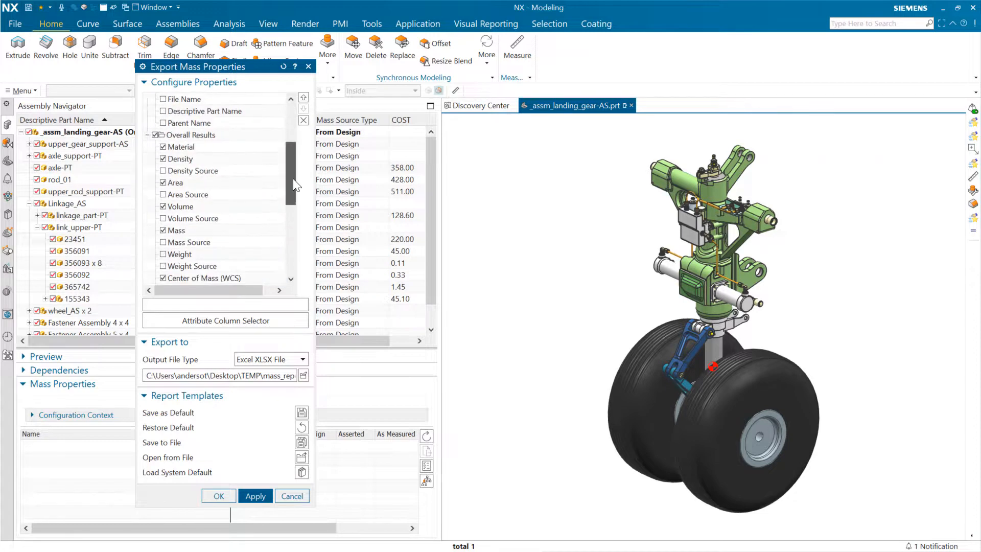
{"action": "left_click", "coordinate": [304, 98]}
{"action": "left_click", "coordinate": [303, 97]}
{"action": "left_click", "coordinate": [303, 97]}
{"action": "left_click", "coordinate": [304, 97]}
{"action": "left_click", "coordinate": [303, 97]}
{"action": "left_click", "coordinate": [303, 97]}
{"action": "left_click", "coordinate": [304, 97]}
{"action": "left_click", "coordinate": [303, 97]}
{"action": "left_click", "coordinate": [303, 98]}
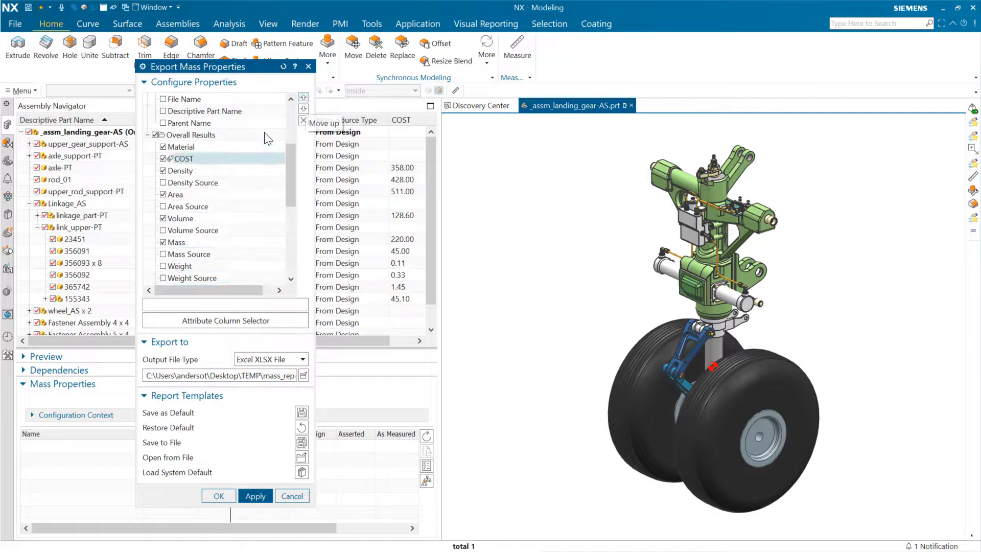
{"action": "left_click", "coordinate": [195, 146]}
{"action": "left_click", "coordinate": [200, 159]}
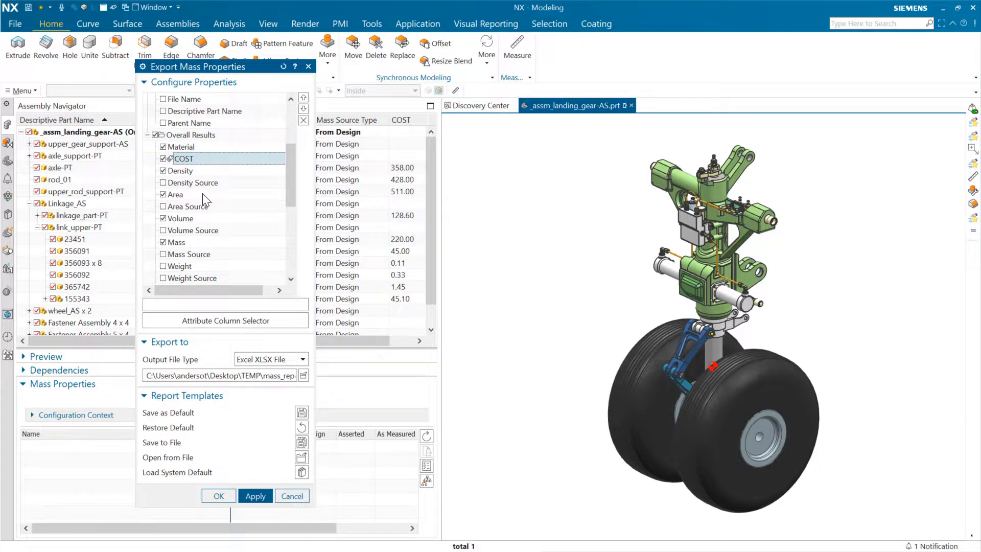
Step: Export the mass properties to mass_report.xlsx in the TEMP folder, replacing the existing file and continuing without saving the modified part
{"action": "left_click", "coordinate": [304, 376]}
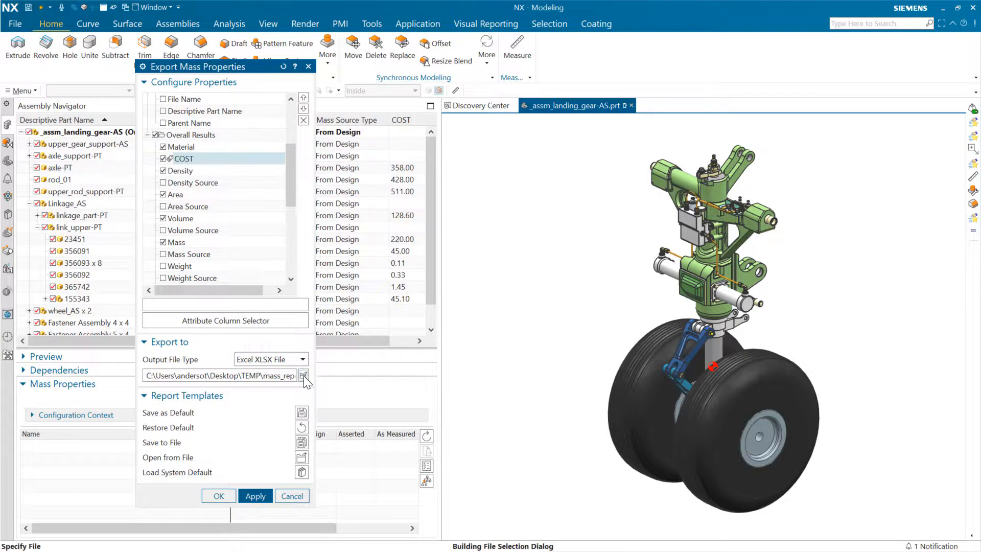
{"action": "left_click", "coordinate": [382, 191]}
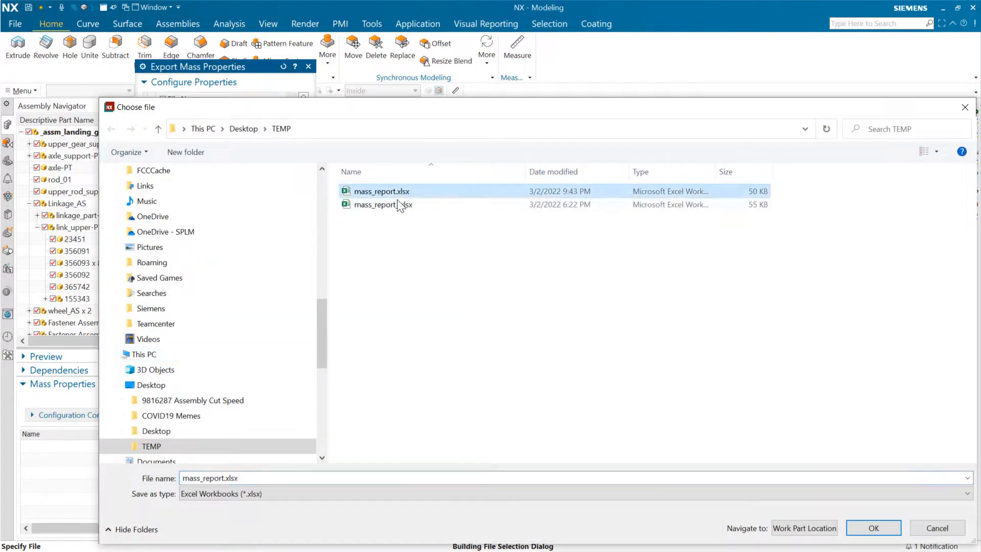
{"action": "left_click", "coordinate": [874, 528]}
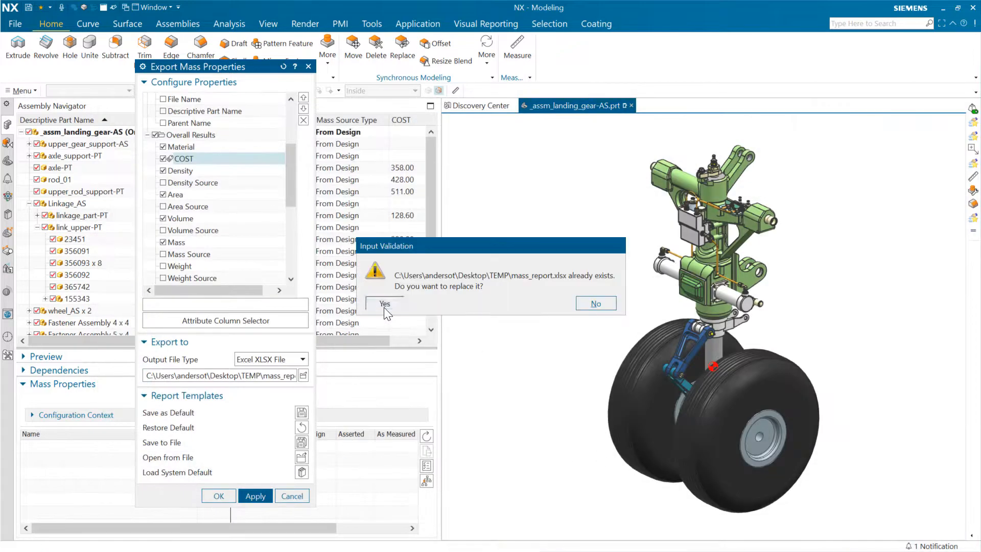
{"action": "left_click", "coordinate": [384, 304]}
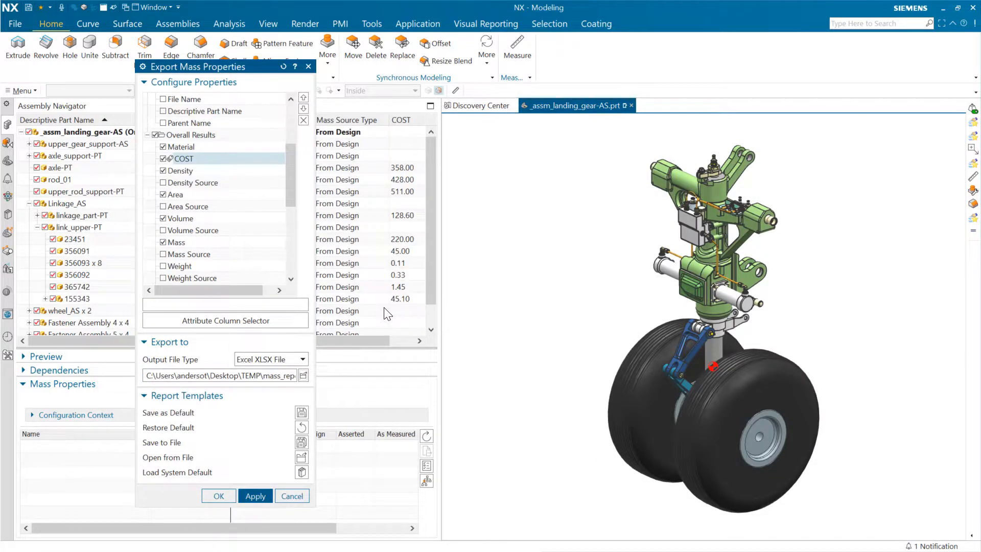
{"action": "left_click", "coordinate": [220, 496]}
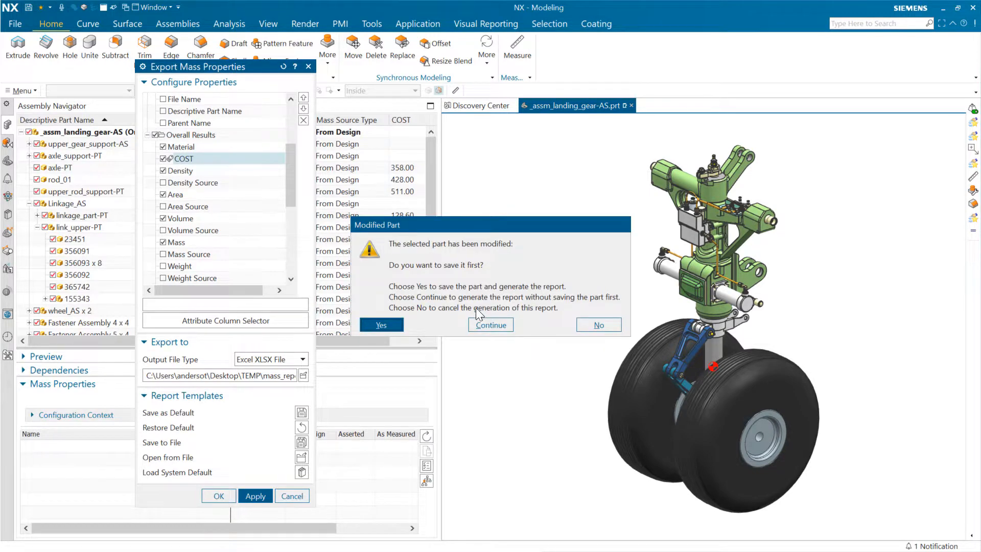
{"action": "left_click", "coordinate": [486, 324]}
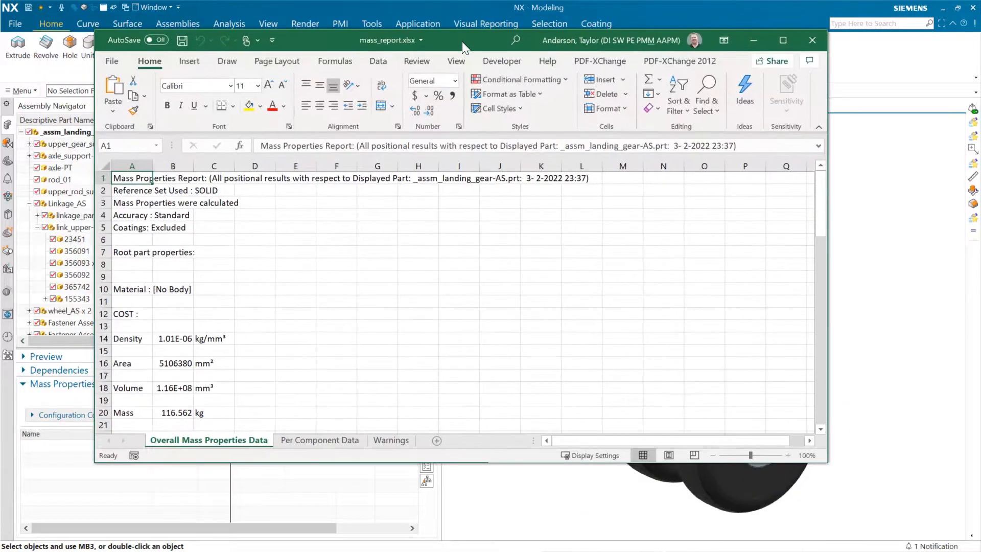
Step: Maximize the exported workbook and widen columns A and B of the Per Component Data sheet to fit their contents
{"action": "double_click", "coordinate": [462, 41]}
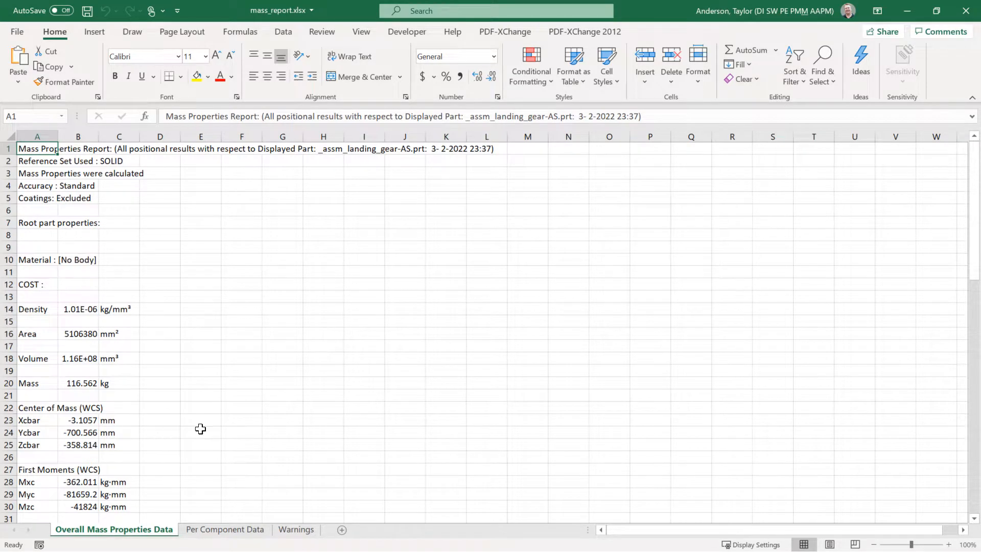
{"action": "left_click", "coordinate": [228, 531]}
{"action": "mouse_move", "coordinate": [38, 136]}
{"action": "left_mouse_down"}
{"action": "mouse_move", "coordinate": [118, 135]}
{"action": "mouse_move", "coordinate": [77, 136]}
{"action": "left_mouse_up"}
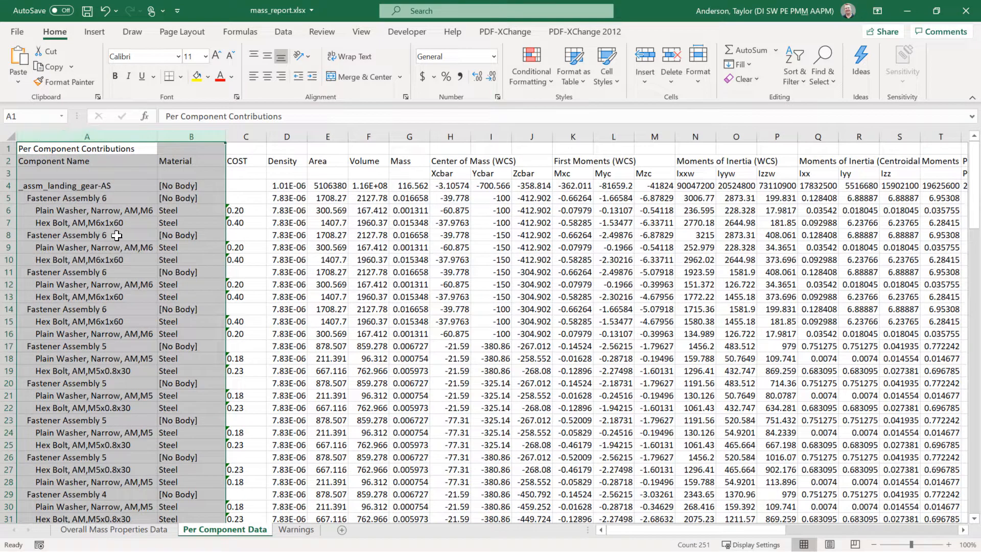
{"action": "left_click", "coordinate": [182, 337]}
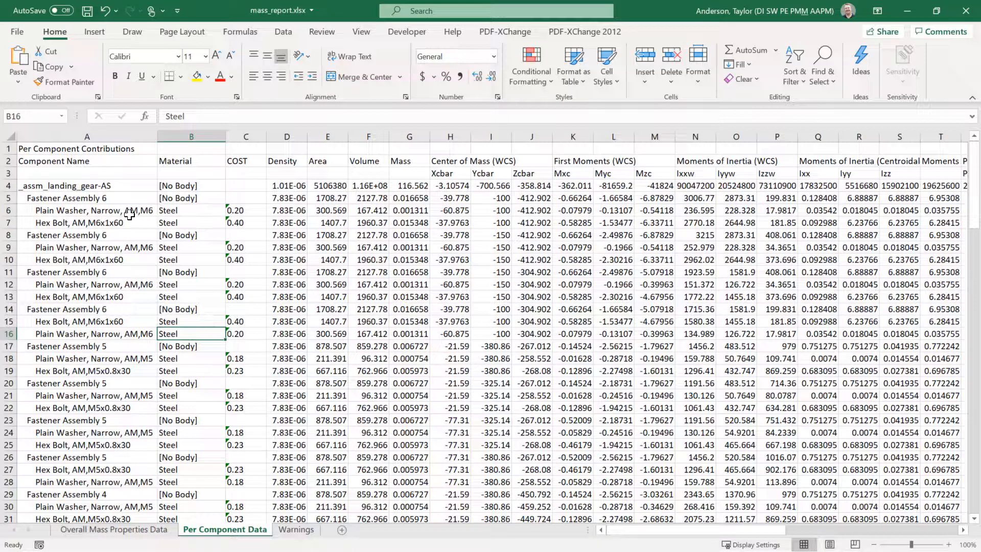
Step: Examine the component names, costs and materials of the fasteners and wheel parts in the Per Component Data sheet
{"action": "left_click_drag", "start_coordinate": [107, 211], "coordinate": [164, 218]}
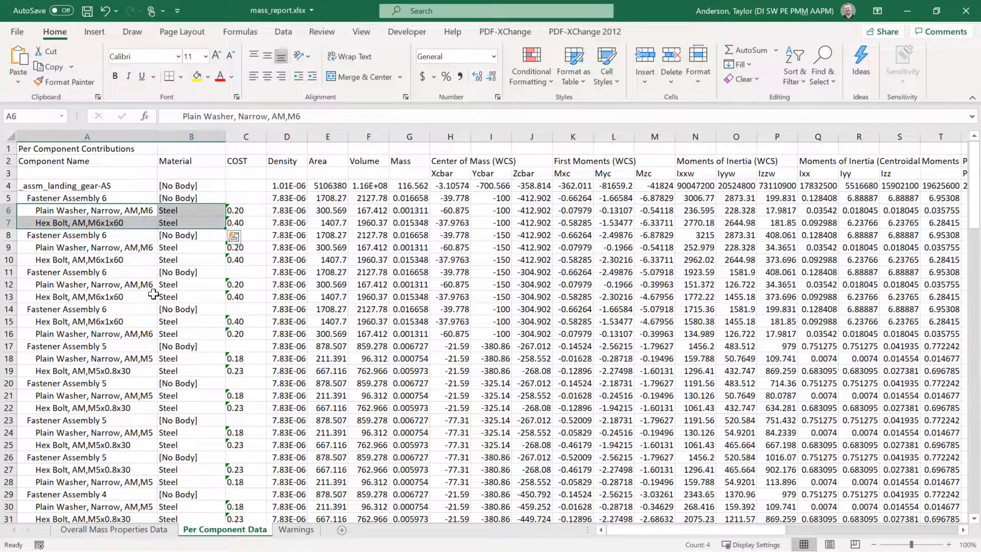
{"action": "scroll", "coordinate": [154, 358], "scroll_direction": "down", "scroll_amount": 5}
{"action": "scroll", "coordinate": [161, 364], "scroll_direction": "down", "scroll_amount": 3}
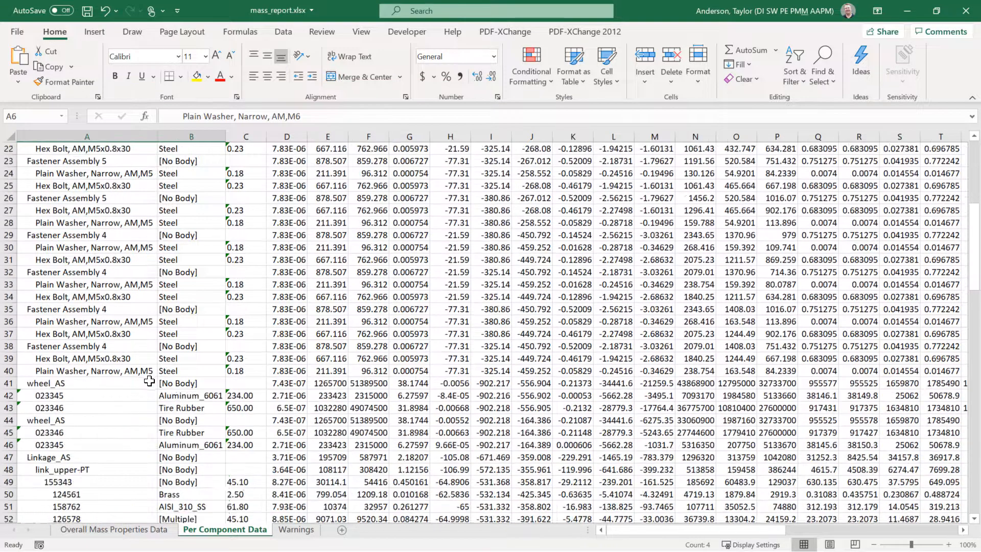
{"action": "left_click_drag", "start_coordinate": [240, 321], "coordinate": [240, 334]}
{"action": "left_click_drag", "start_coordinate": [253, 287], "coordinate": [253, 297]}
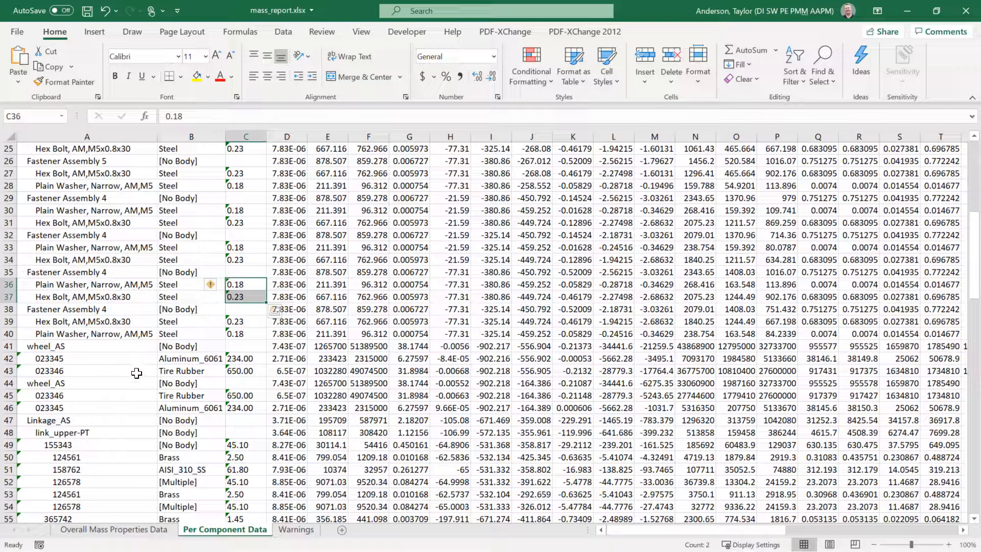
{"action": "scroll", "coordinate": [137, 373], "scroll_direction": "down", "scroll_amount": 1}
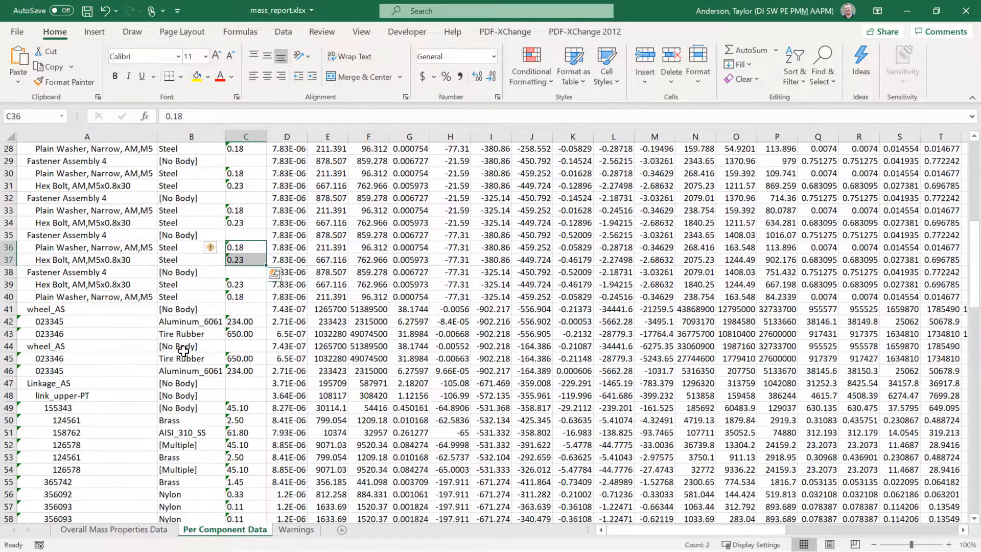
{"action": "left_click_drag", "start_coordinate": [186, 326], "coordinate": [188, 335]}
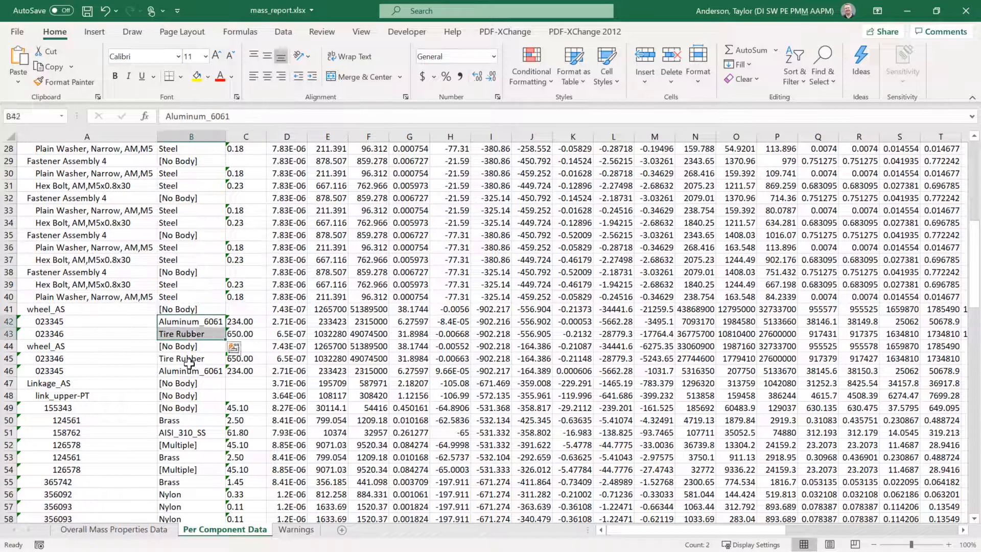
{"action": "left_click", "coordinate": [189, 347]}
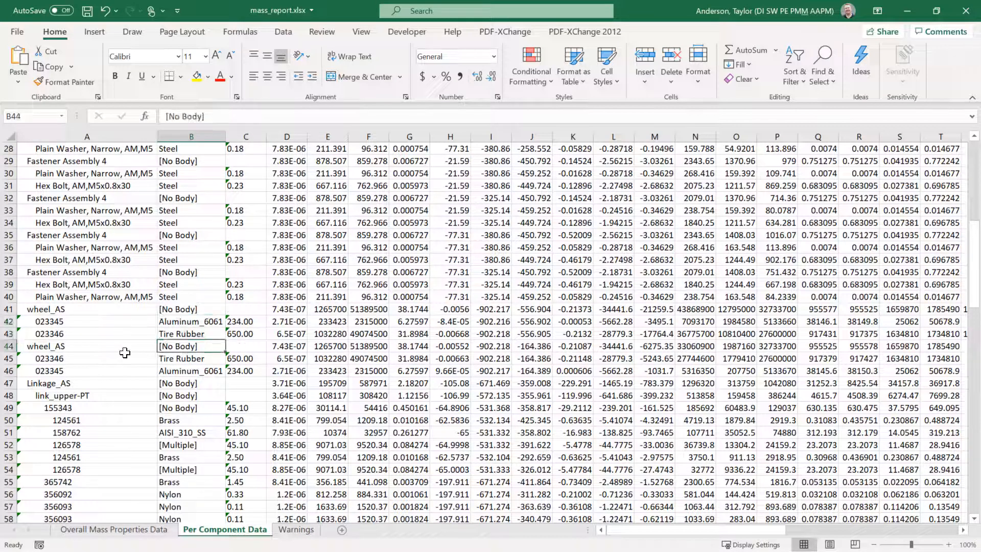
Step: Examine the Material entries of the wheel_AS assemblies and the Linkage_AS components, including the [No Body], [Multiple] and Nylon rows
{"action": "left_click", "coordinate": [115, 356]}
{"action": "left_click", "coordinate": [117, 346]}
{"action": "left_click_drag", "start_coordinate": [142, 309], "coordinate": [171, 311]}
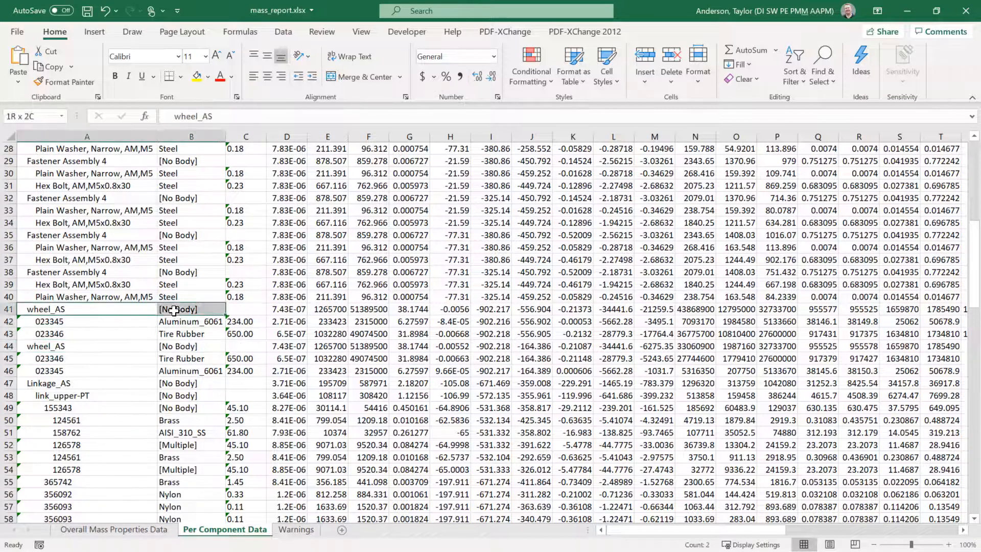
{"action": "left_click_drag", "start_coordinate": [153, 345], "coordinate": [168, 346]}
{"action": "scroll", "coordinate": [153, 398], "scroll_direction": "down", "scroll_amount": 1}
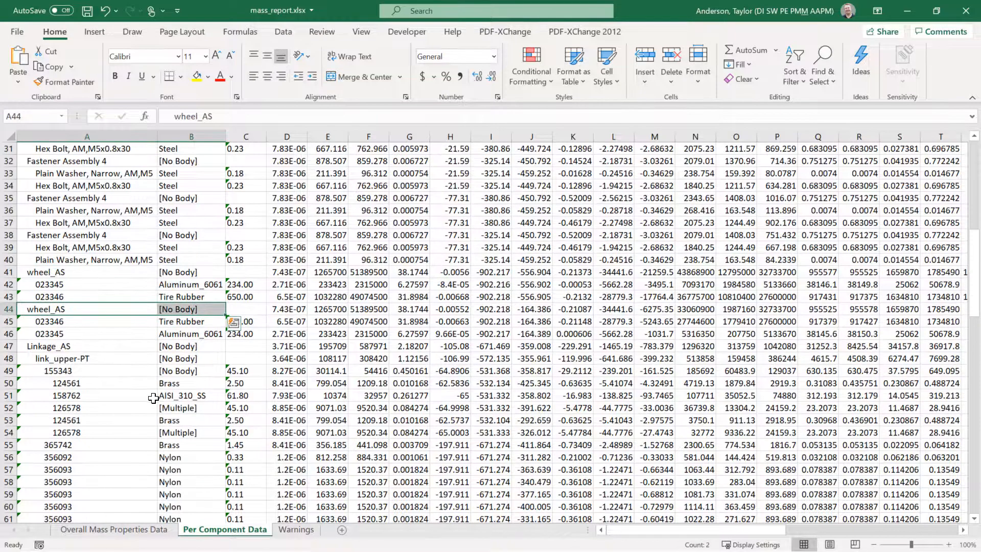
{"action": "left_click_drag", "start_coordinate": [154, 411], "coordinate": [164, 434]}
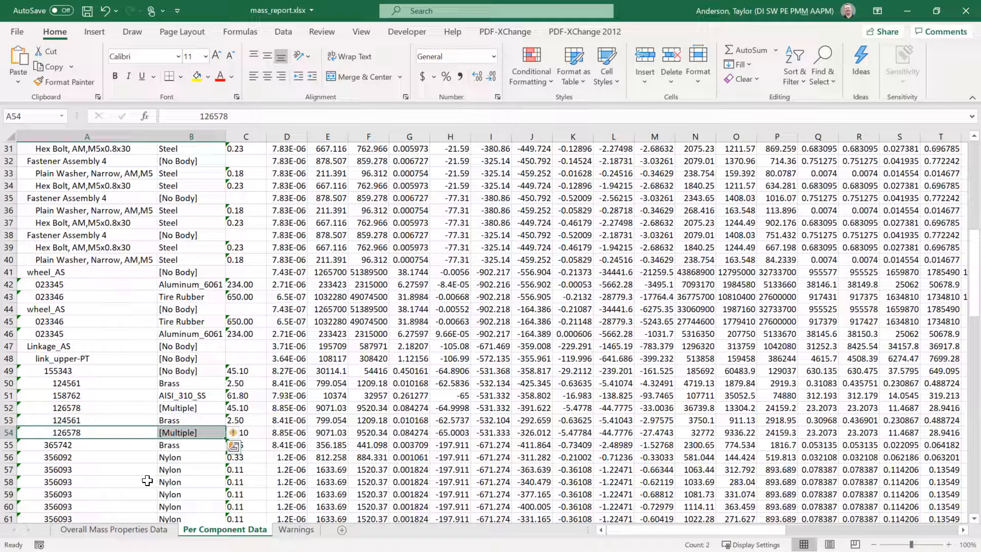
{"action": "left_click", "coordinate": [182, 457]}
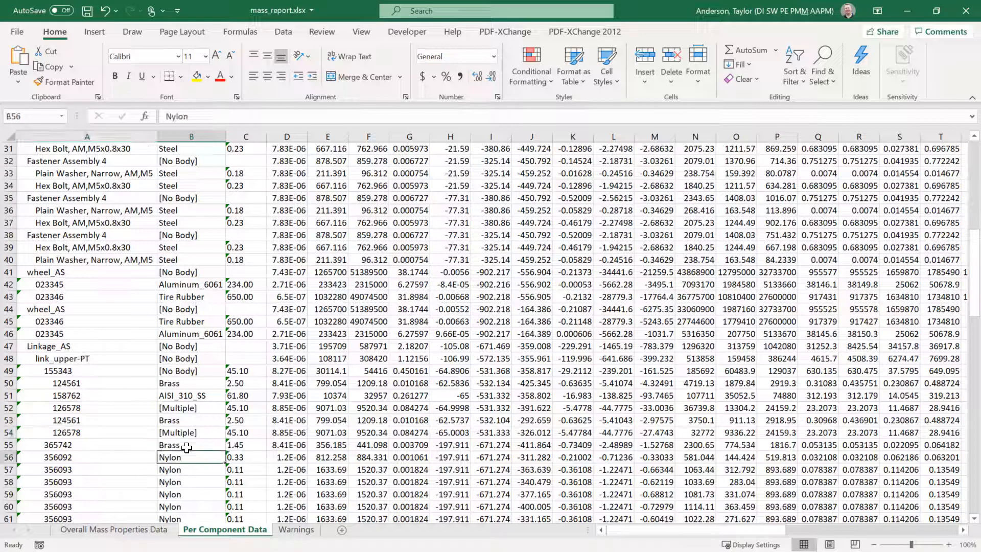
{"action": "scroll", "coordinate": [192, 446], "scroll_direction": "down", "scroll_amount": 5}
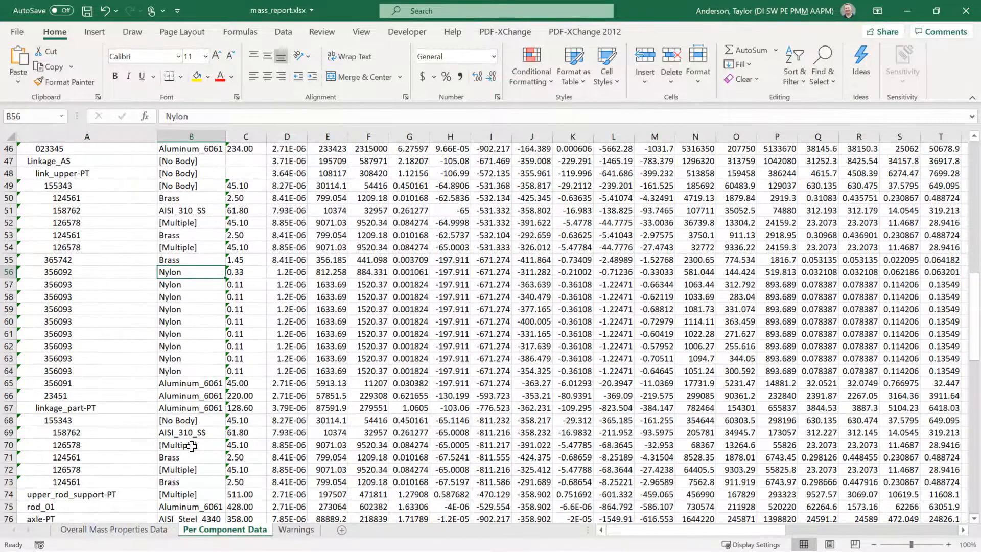
{"action": "scroll", "coordinate": [190, 446], "scroll_direction": "up", "scroll_amount": 15}
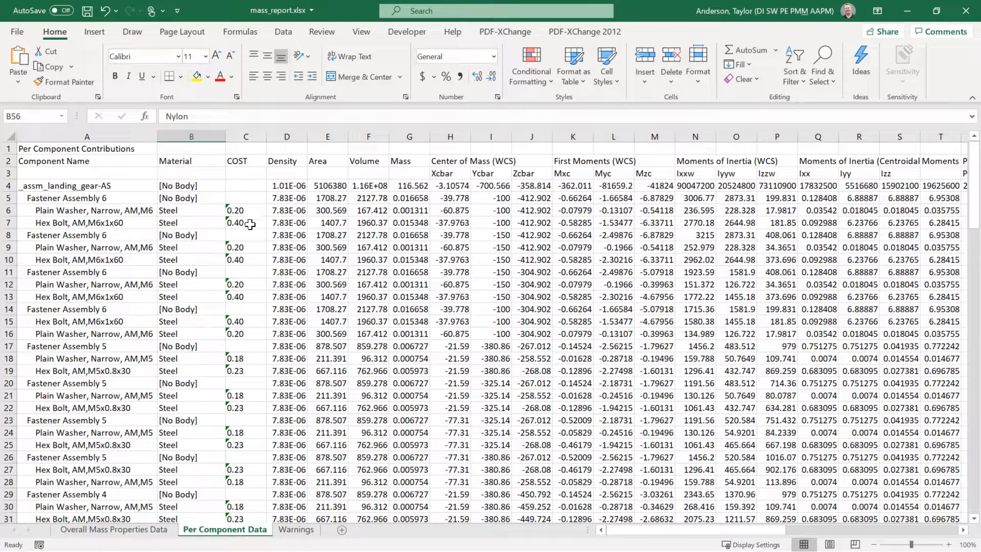
Step: Inspect the COST column and the error-checking options for the M6 washer's cost in cell C6
{"action": "left_click", "coordinate": [247, 137]}
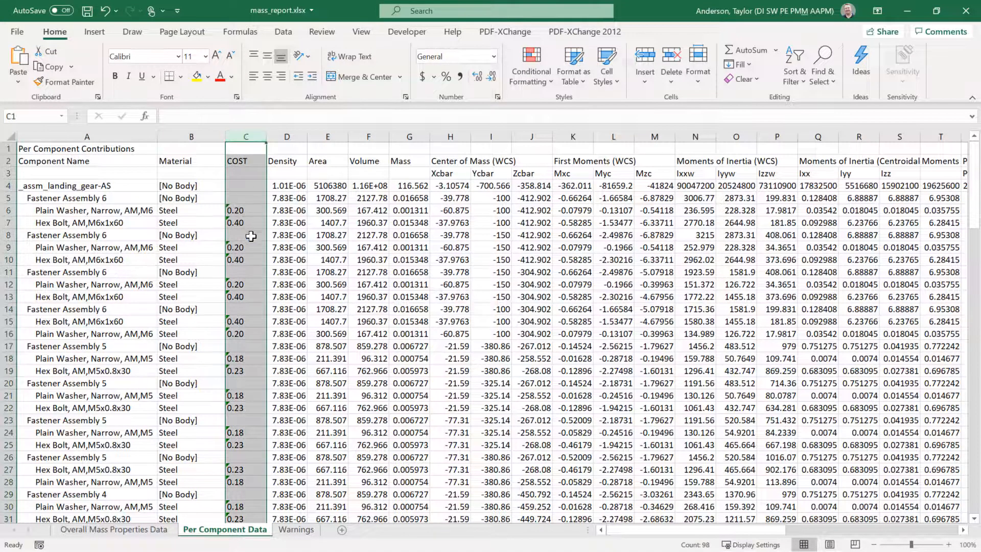
{"action": "left_click", "coordinate": [237, 210]}
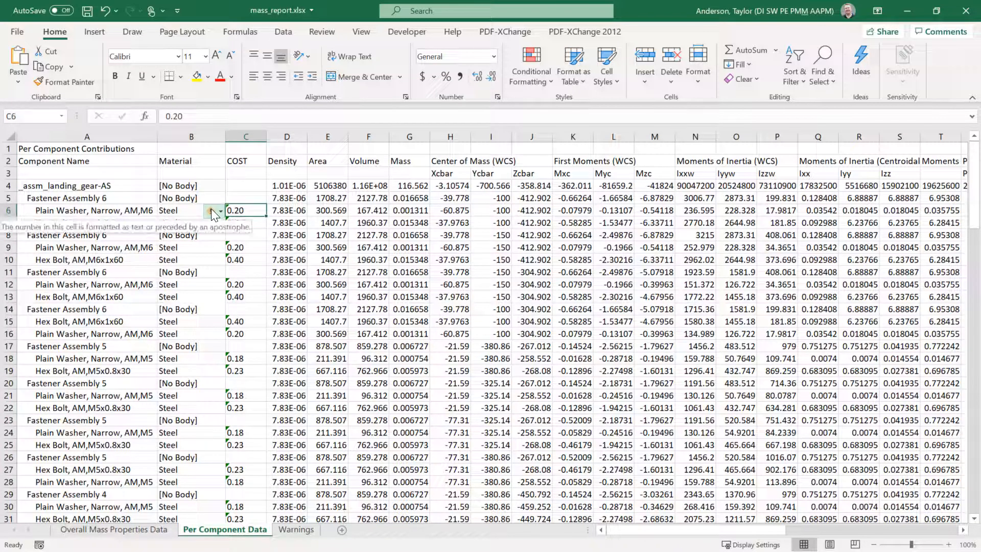
{"action": "left_click", "coordinate": [220, 211]}
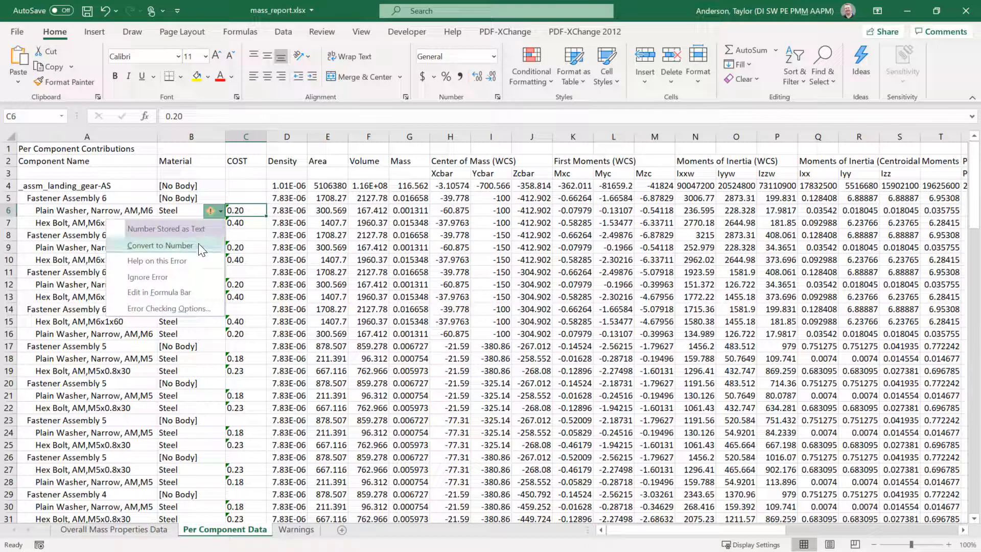
Step: Convert the whole COST column from text to numbers with Text to Columns, using Delimited data and the General format
{"action": "left_click", "coordinate": [245, 137]}
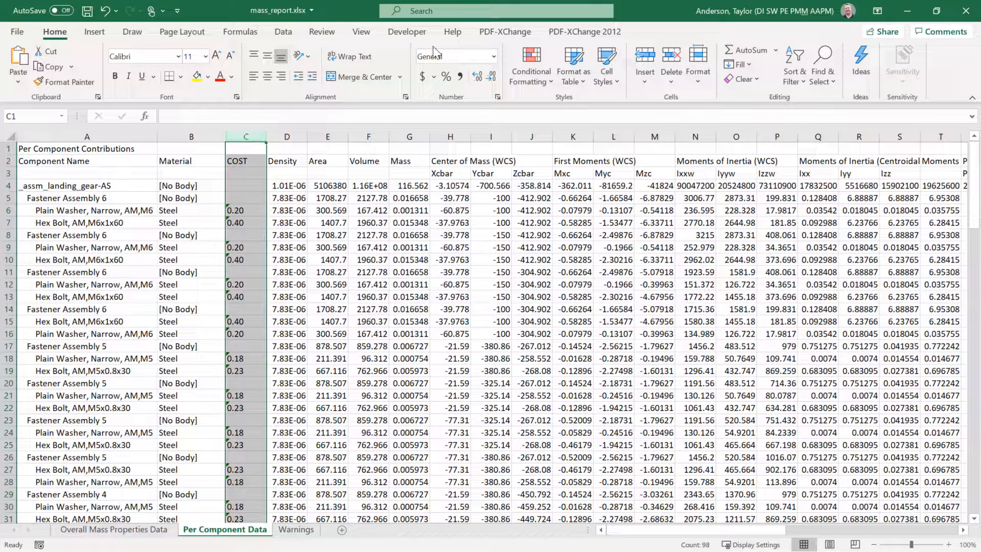
{"action": "left_click", "coordinate": [283, 31]}
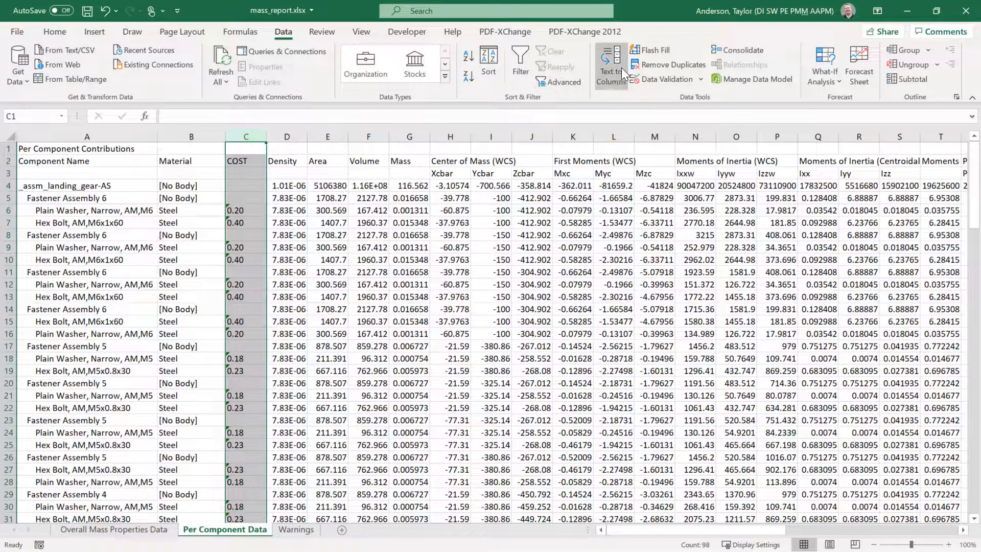
{"action": "left_click", "coordinate": [614, 79]}
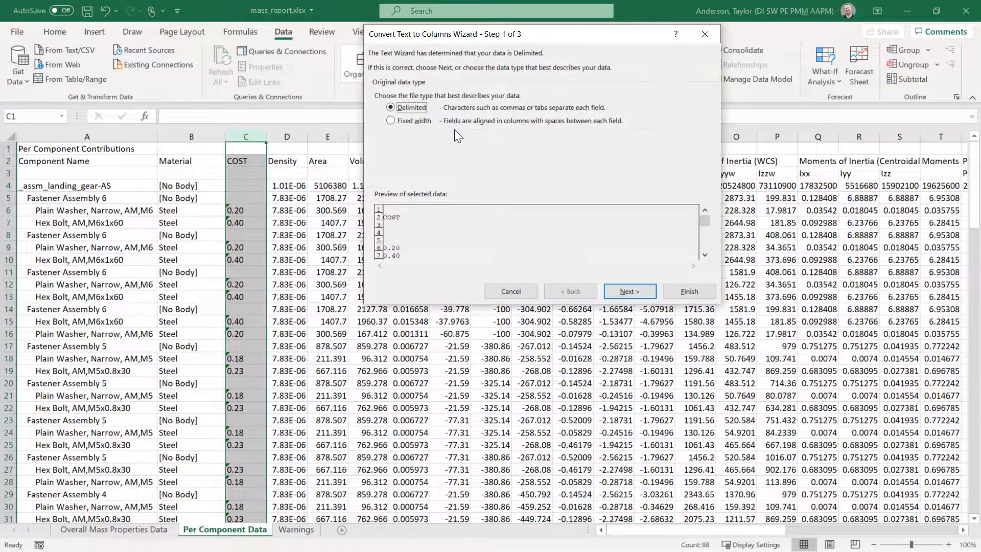
{"action": "left_click", "coordinate": [630, 291]}
{"action": "left_click", "coordinate": [633, 290]}
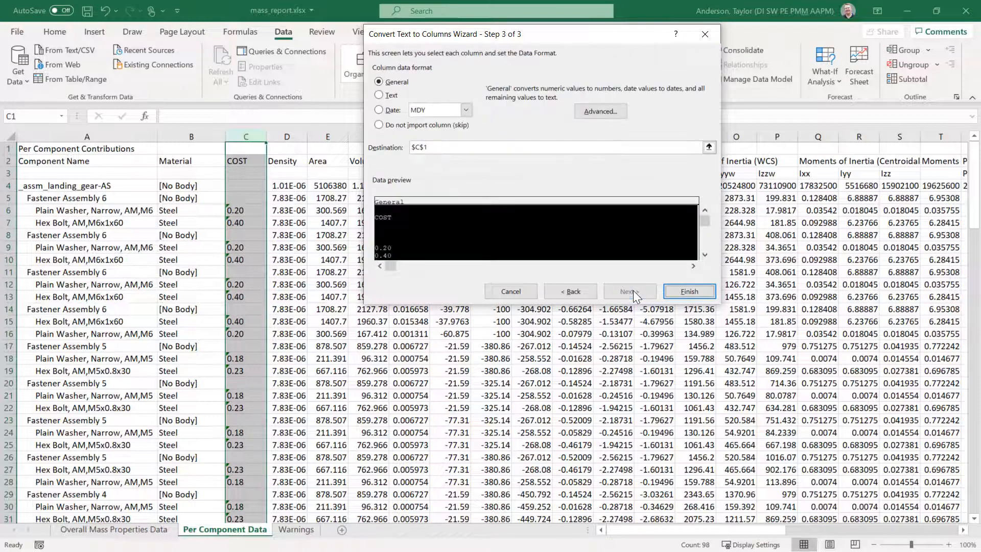
{"action": "left_click", "coordinate": [696, 294]}
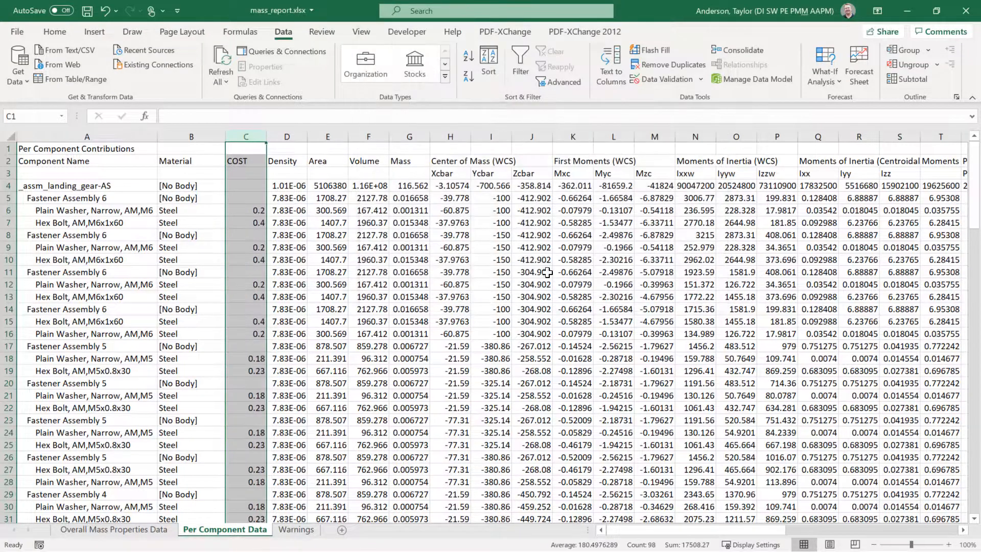
Step: Deselect the COST column and minimize the workbook to return to the landing gear assembly in NX
{"action": "left_click", "coordinate": [296, 214]}
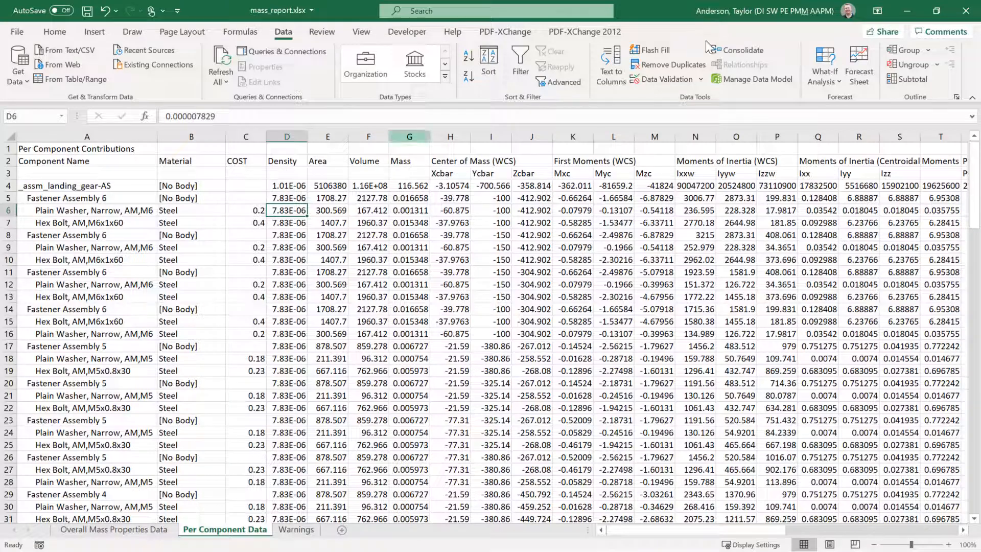
{"action": "left_click", "coordinate": [908, 13]}
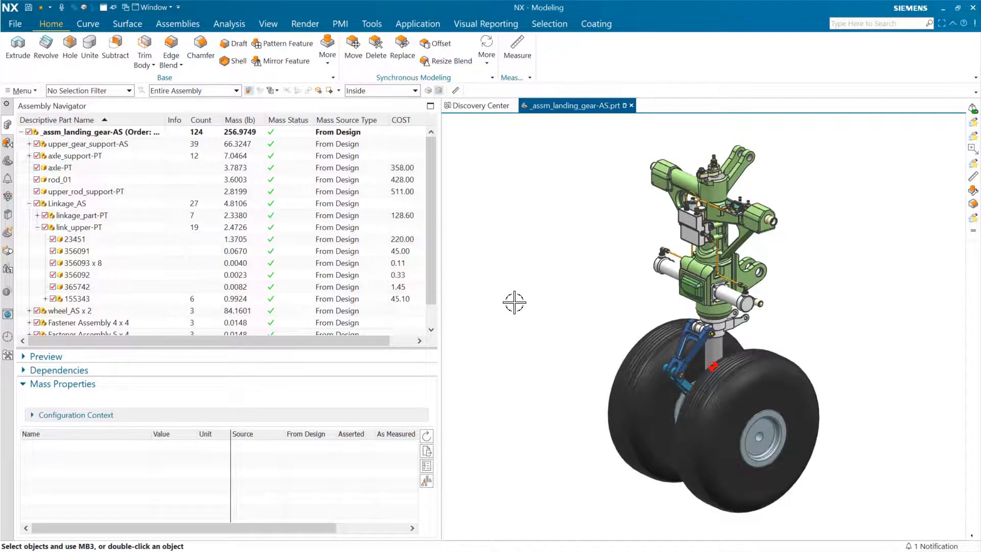